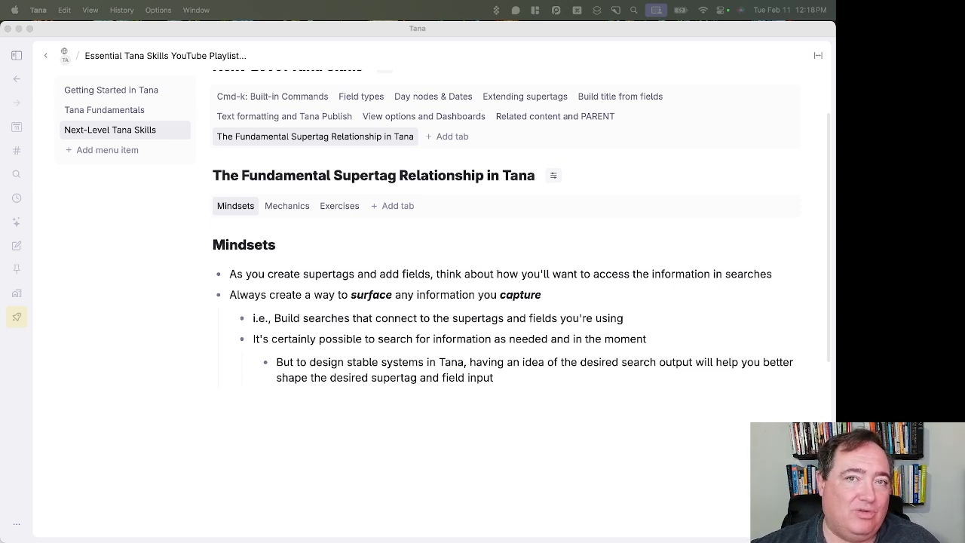
Step: Open the lesson's Mechanics section and expand the note about the "one-to-many" relationship
click(287, 209)
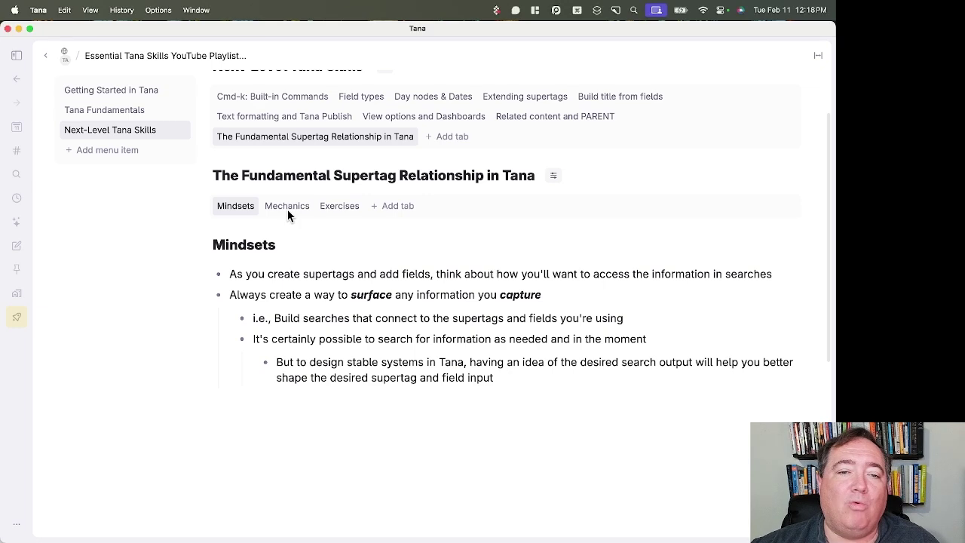
click(288, 211)
scroll(532, 311, down, 1)
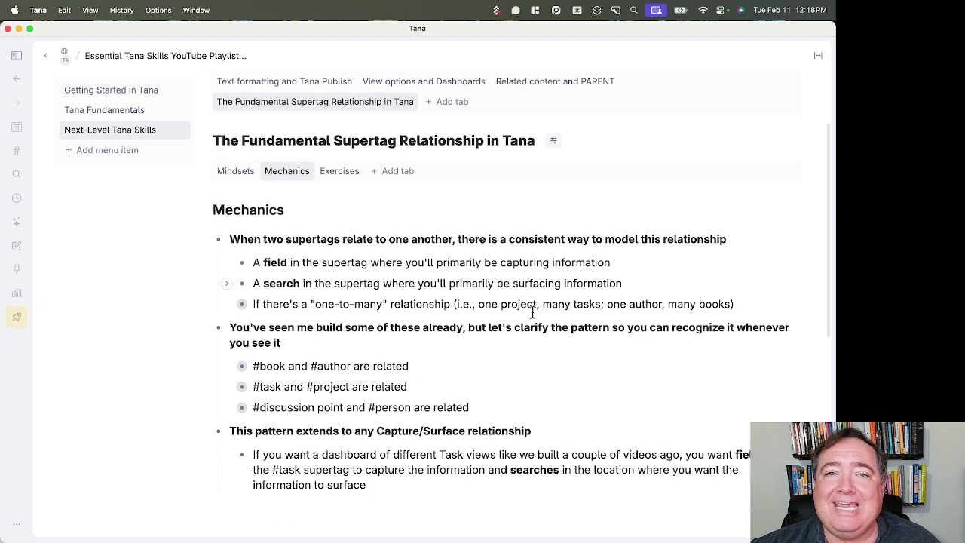
scroll(532, 311, down, 1)
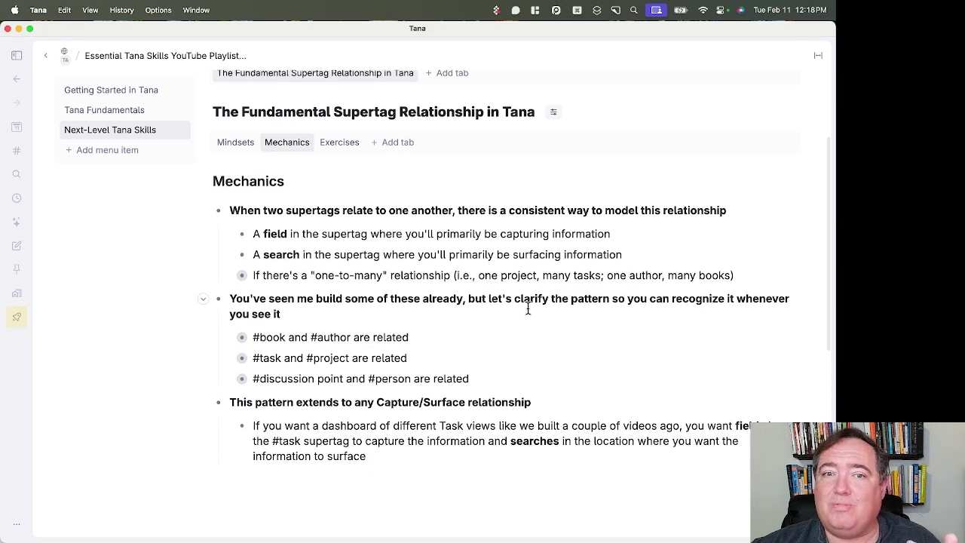
scroll(527, 308, down, 1)
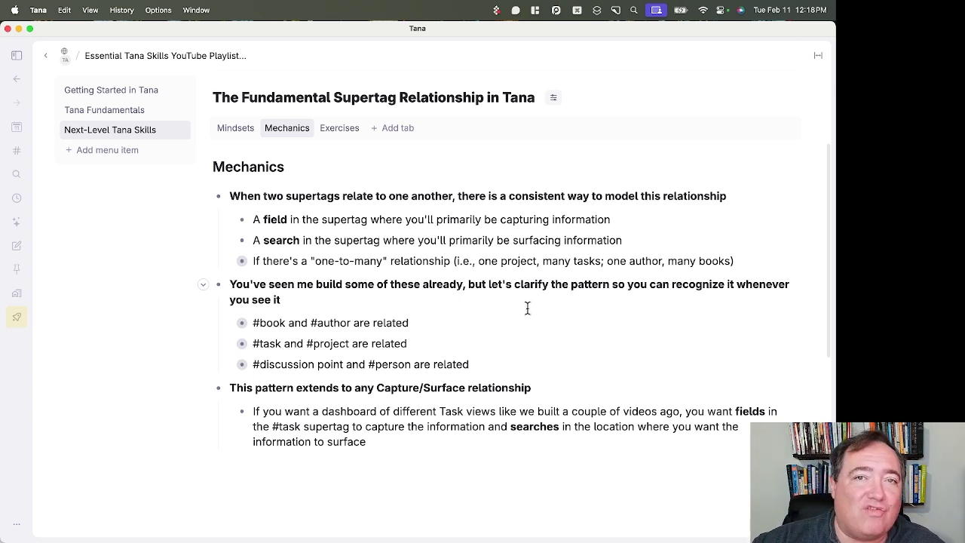
click(227, 261)
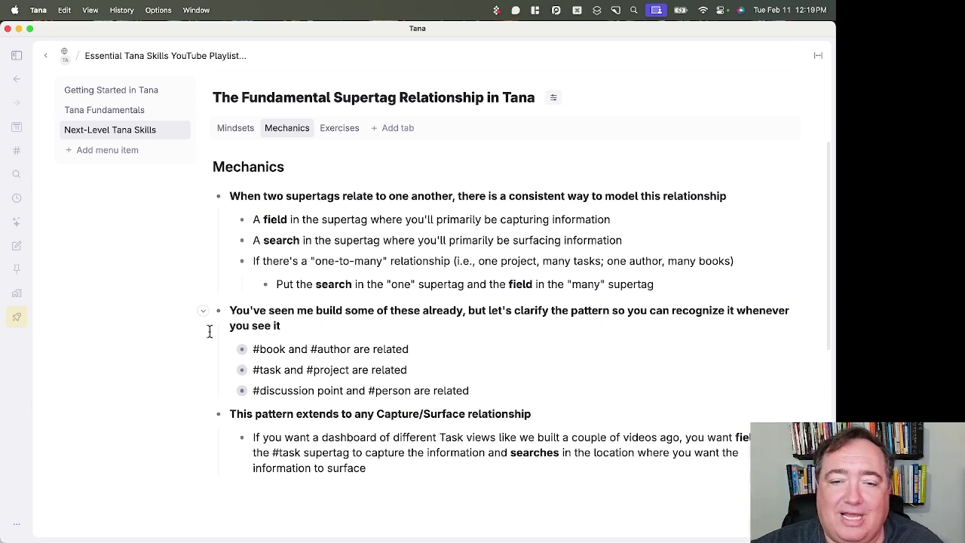
Step: Expand the #book and #author, #task and #project, and #discussion point and #person examples down to their field and search notes
scroll(265, 315, down, 4)
scroll(265, 315, up, 1)
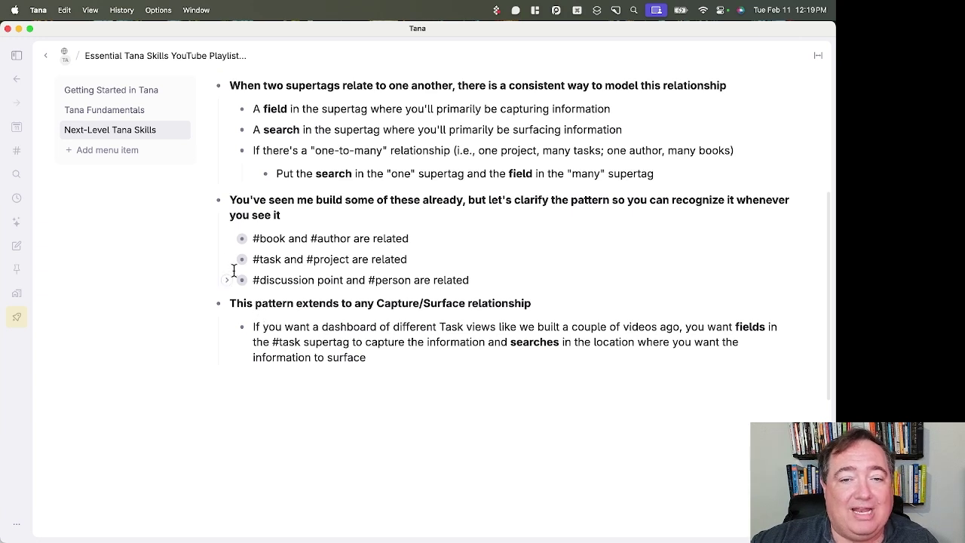
click(226, 239)
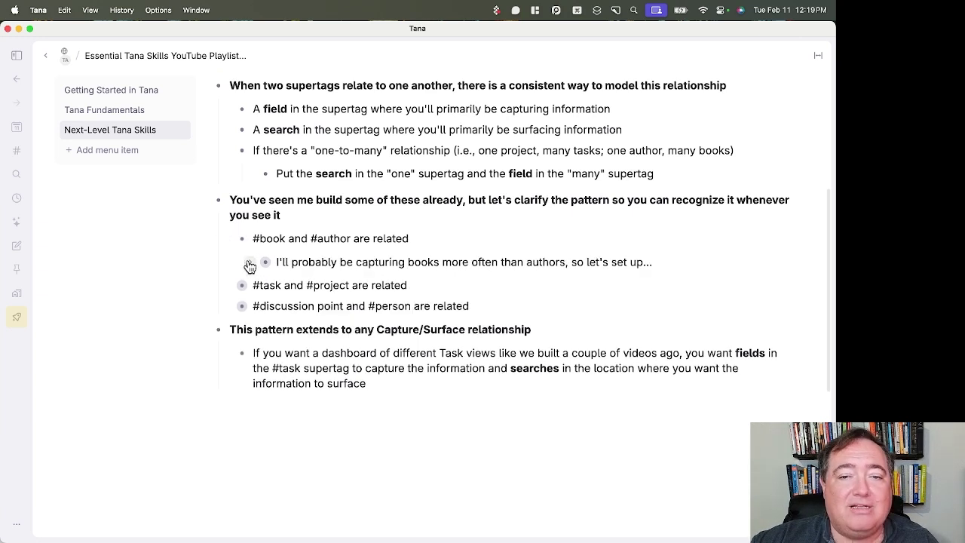
click(249, 266)
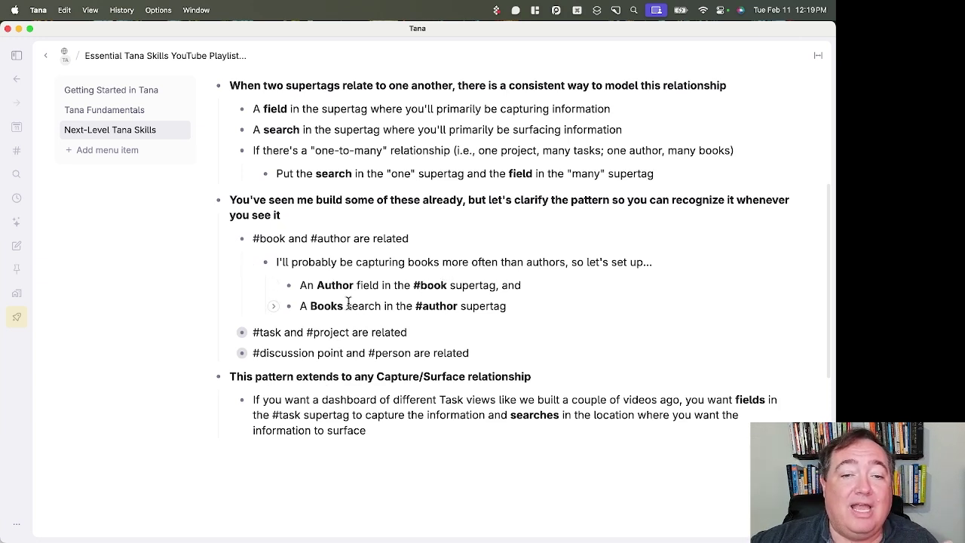
click(226, 333)
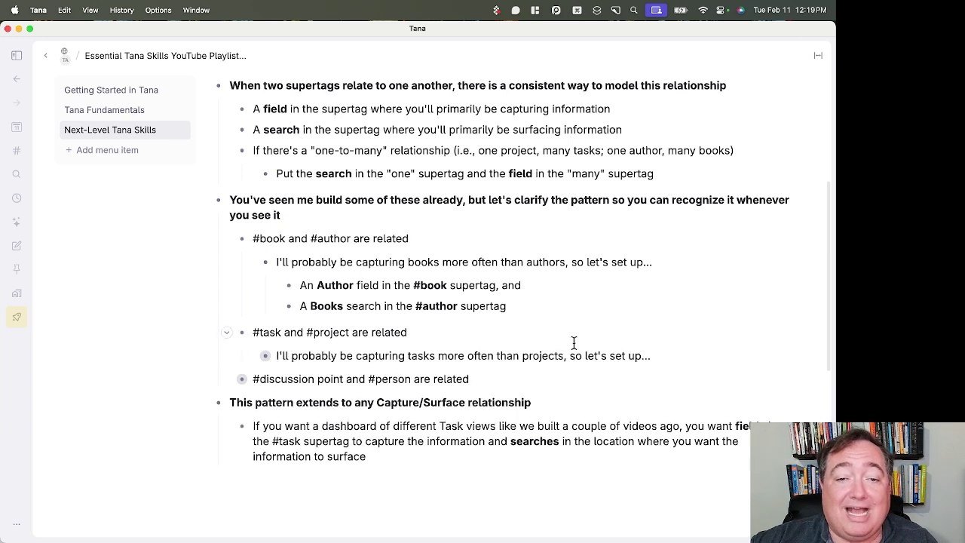
click(250, 357)
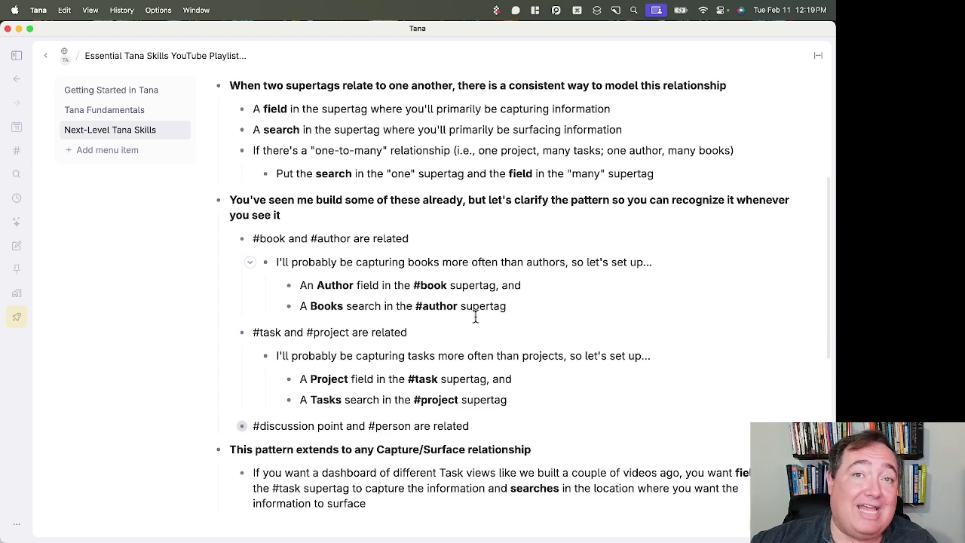
scroll(473, 314, down, 3)
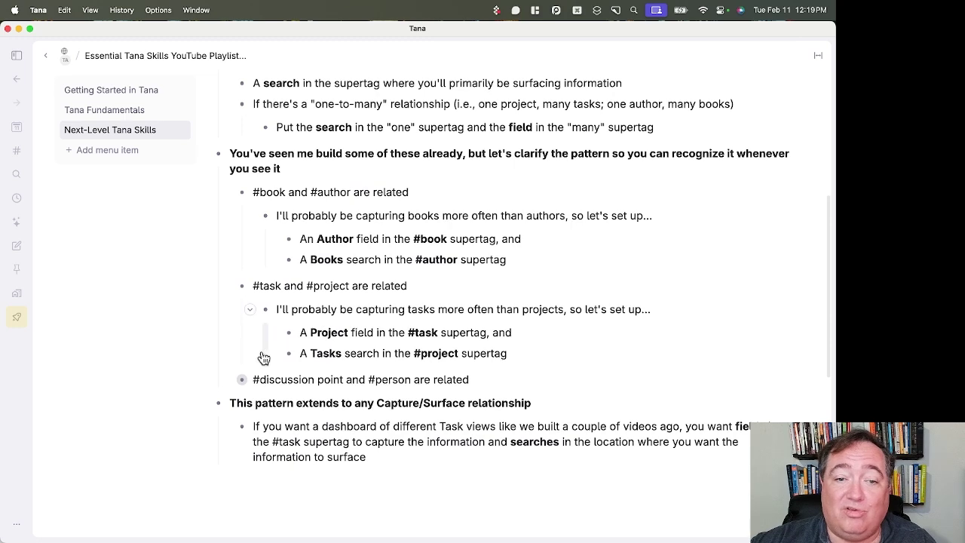
click(226, 379)
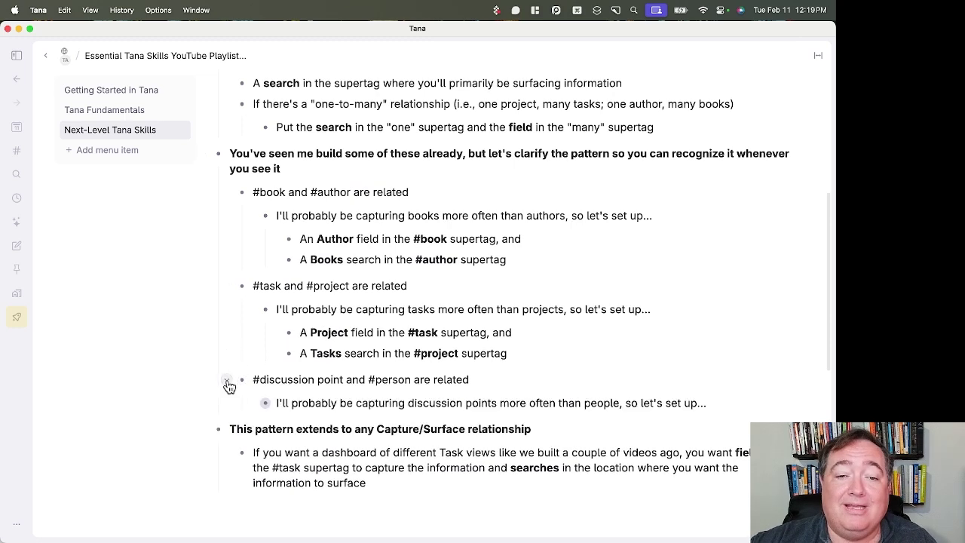
scroll(354, 338, down, 1)
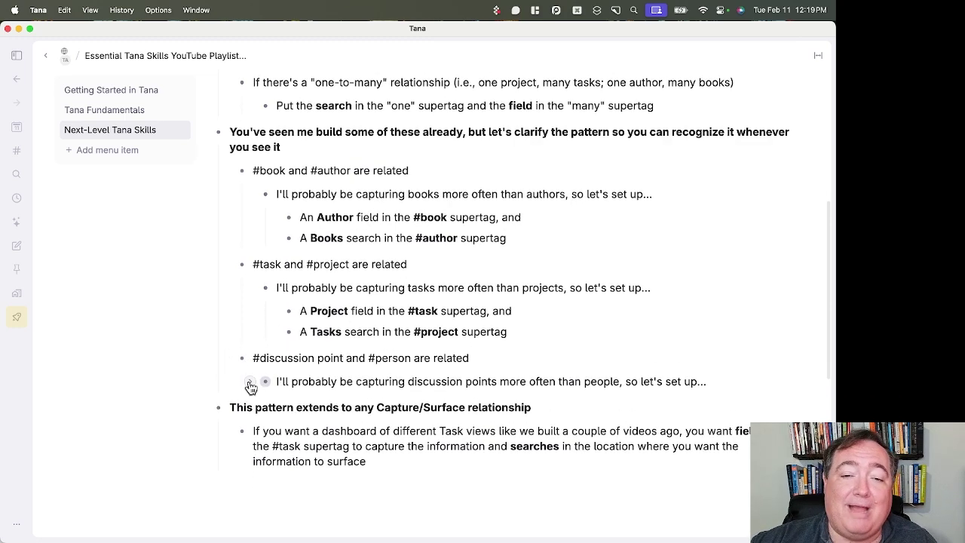
click(251, 383)
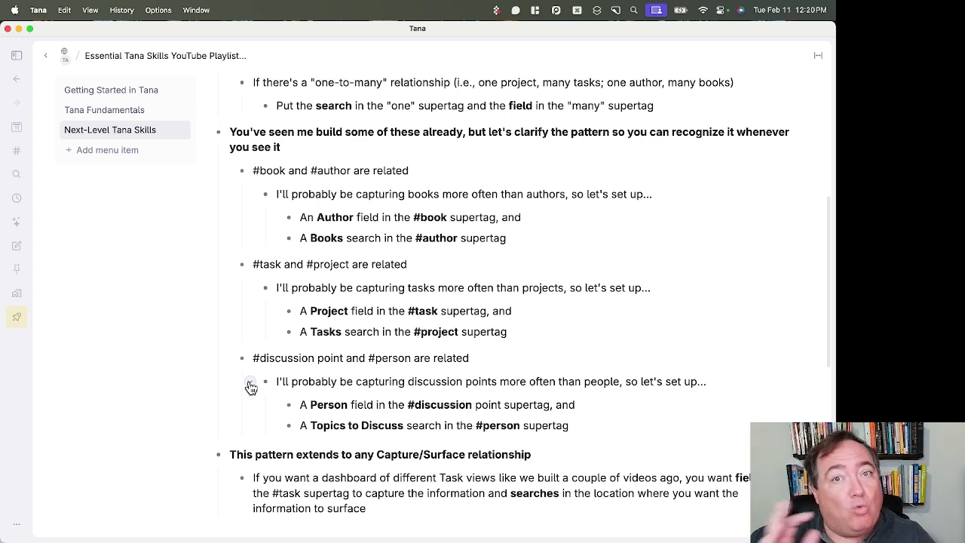
Step: Open the lesson's Exercises section and view the instructions of Exercise 1
scroll(230, 347, down, 1)
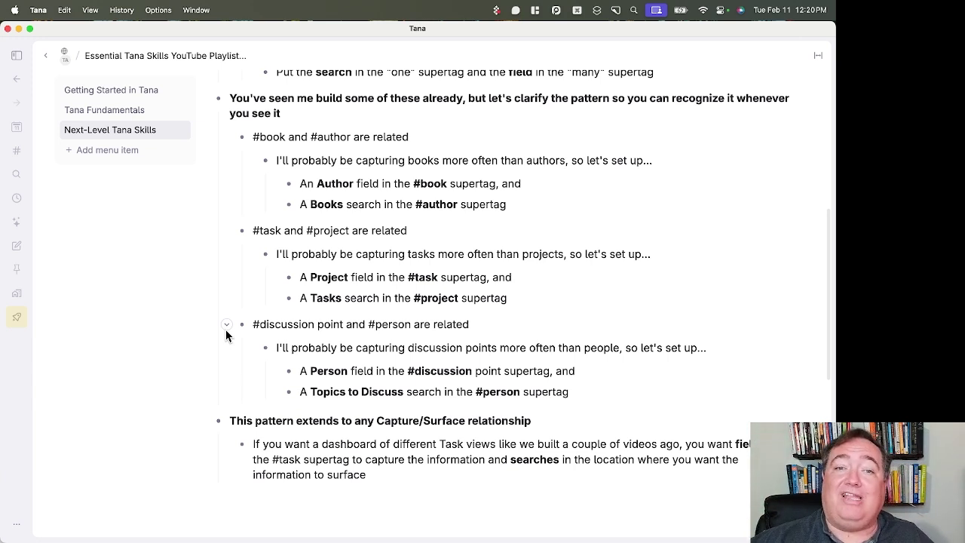
scroll(226, 329, up, 5)
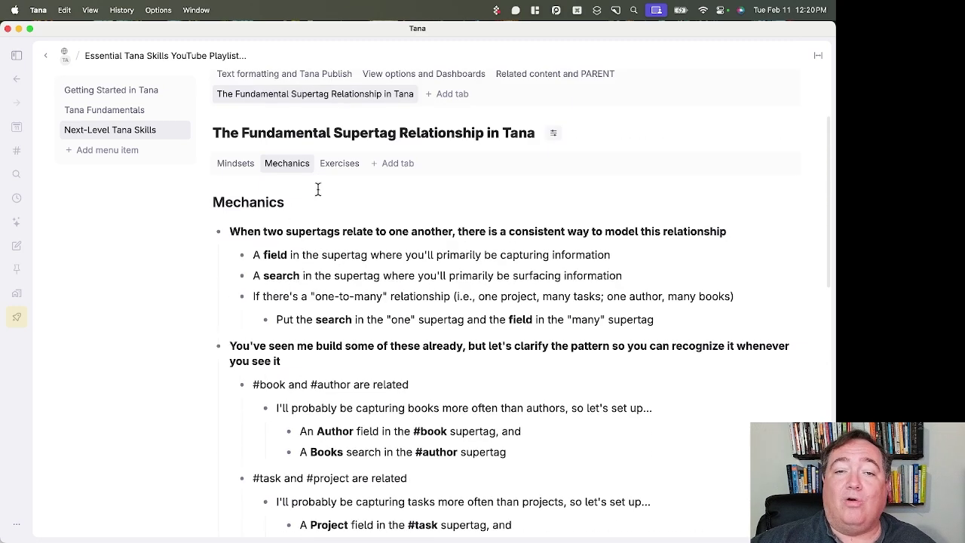
click(335, 167)
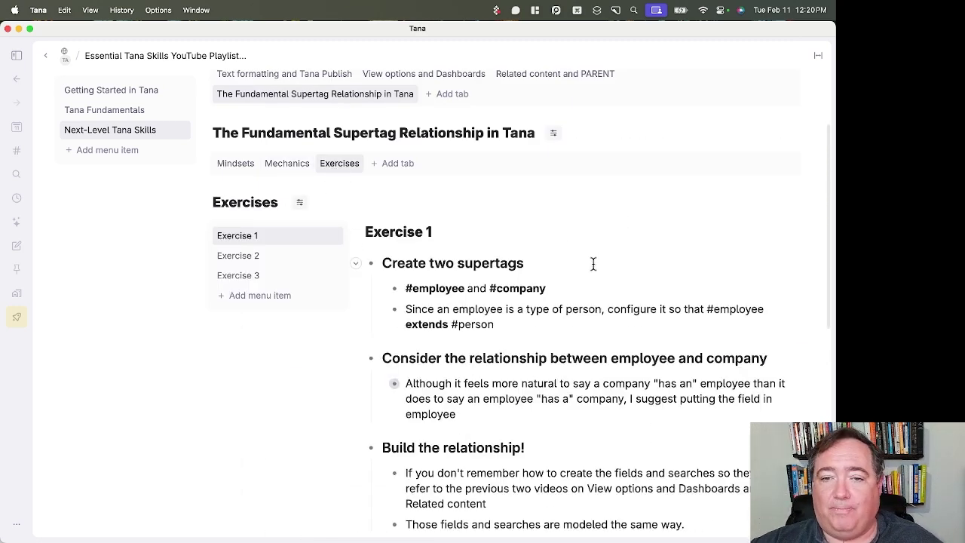
scroll(592, 260, down, 2)
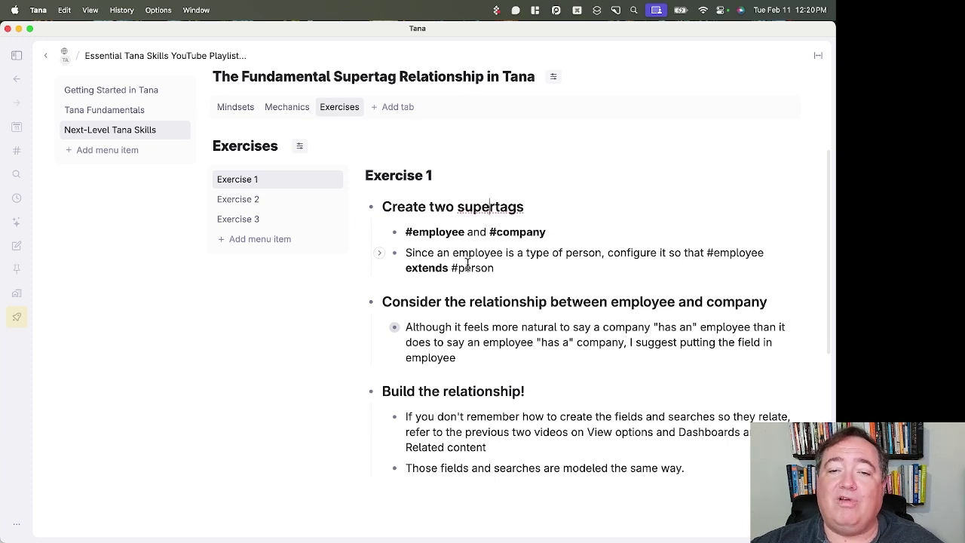
Step: Add a node below the "extends #person" line in Exercise 1 and create and apply a new #employee supertag to it
click(503, 277)
click(506, 272)
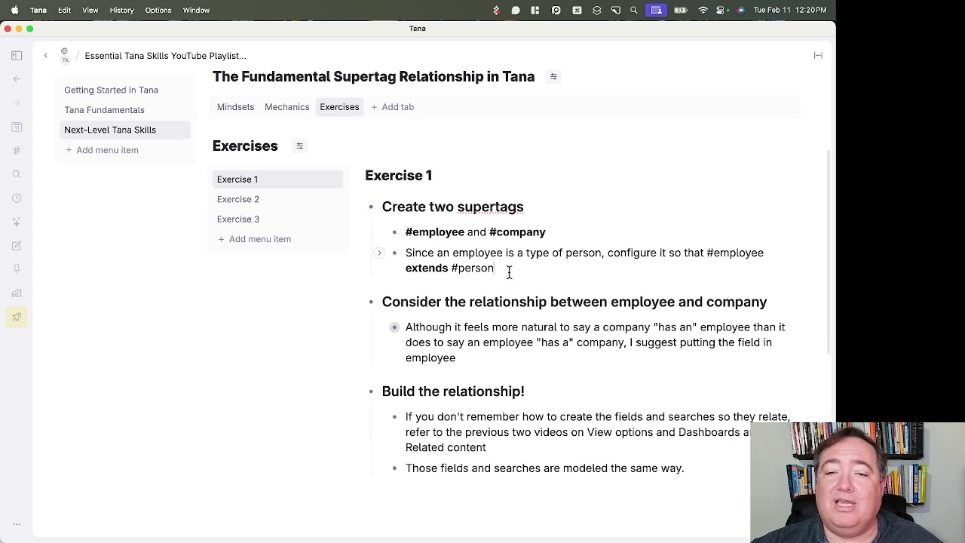
key(Return)
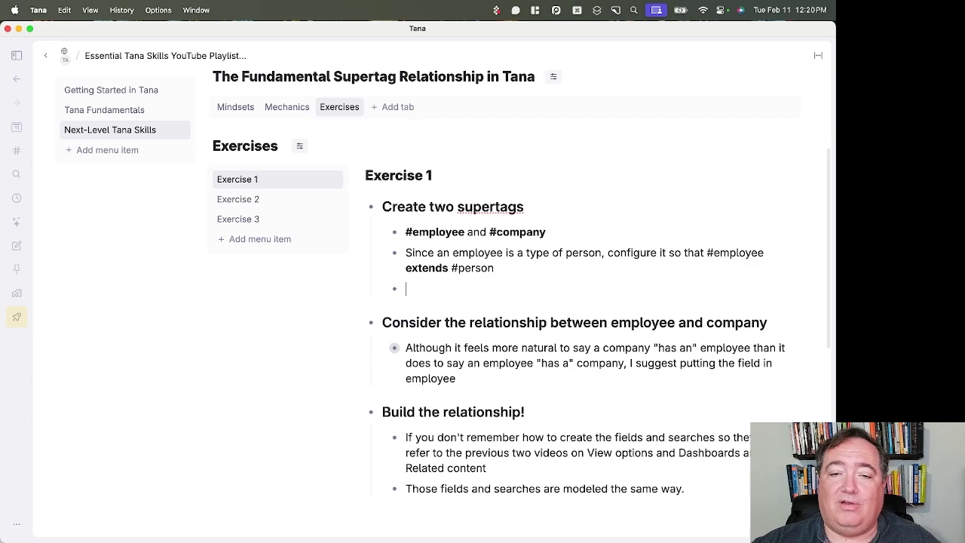
text(#employee)
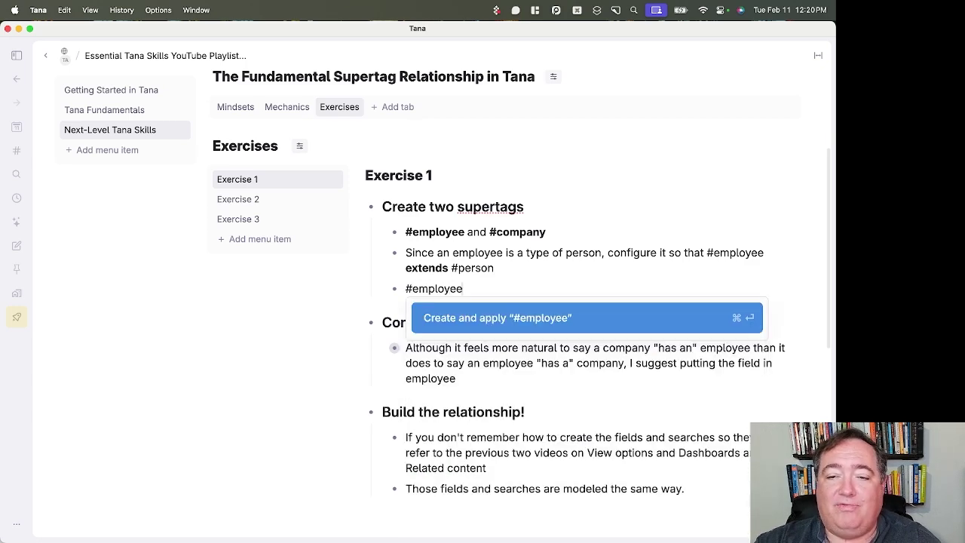
key(super+Return)
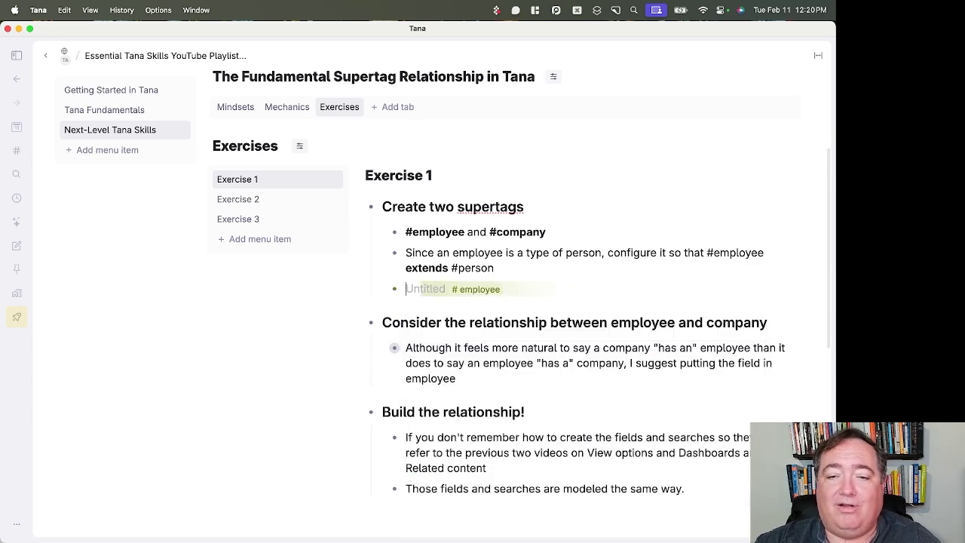
Step: Add another node below the #employee one and create and apply a new #company supertag to it
key(Return)
text(# company)
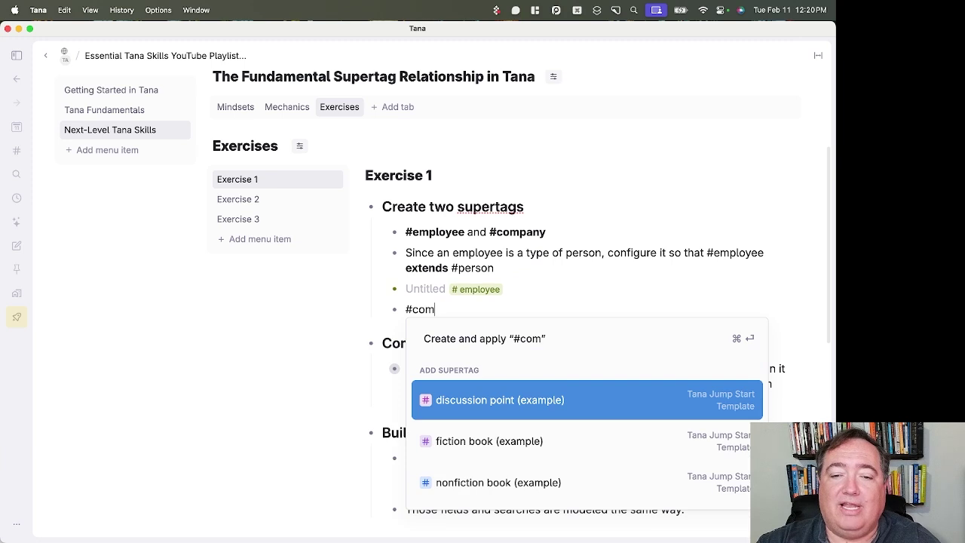
key(super+Return)
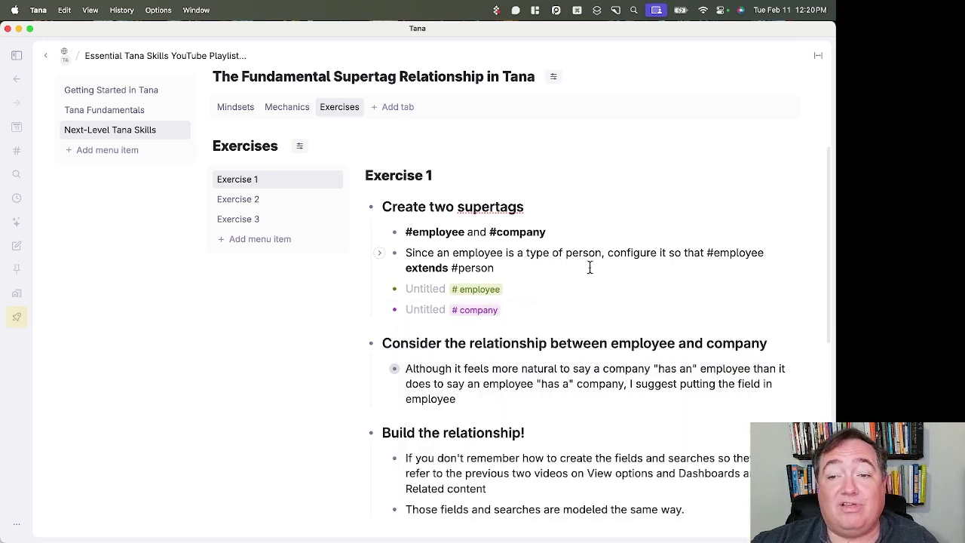
Step: Open the configuration of the #employee supertag
click(486, 290)
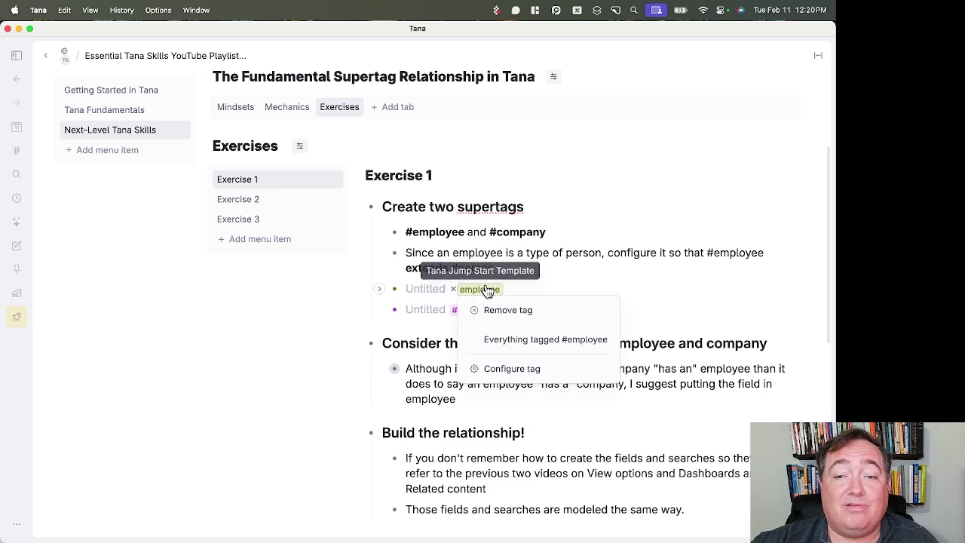
click(518, 369)
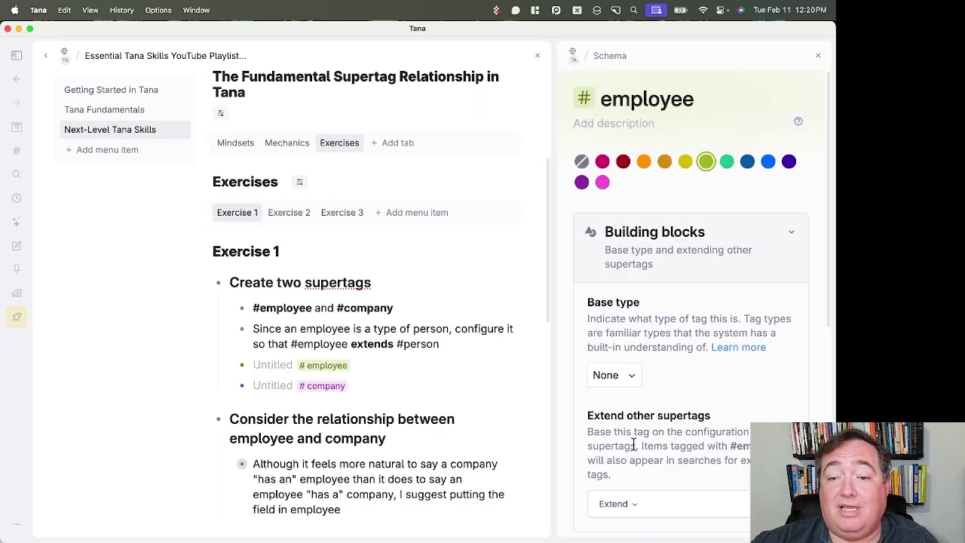
click(624, 507)
text(per)
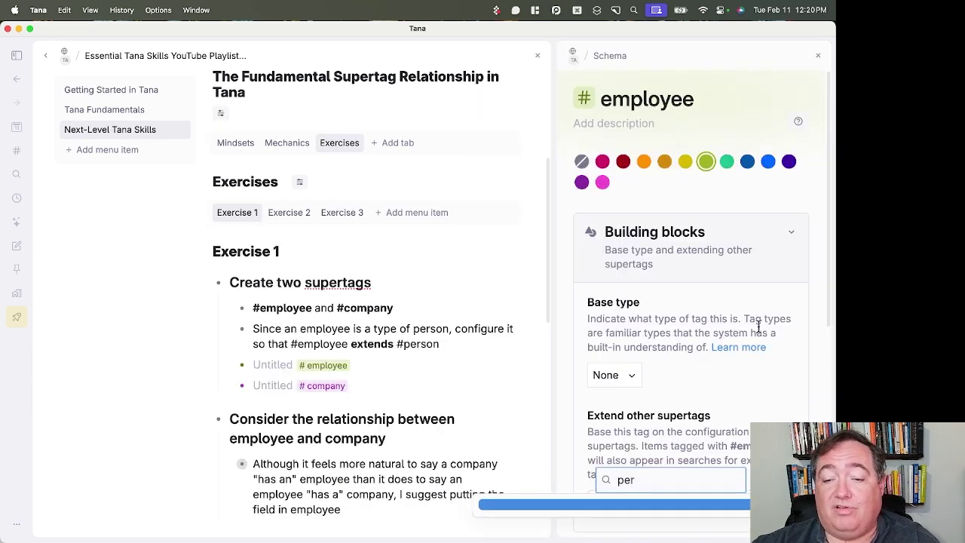
scroll(759, 325, down, 5)
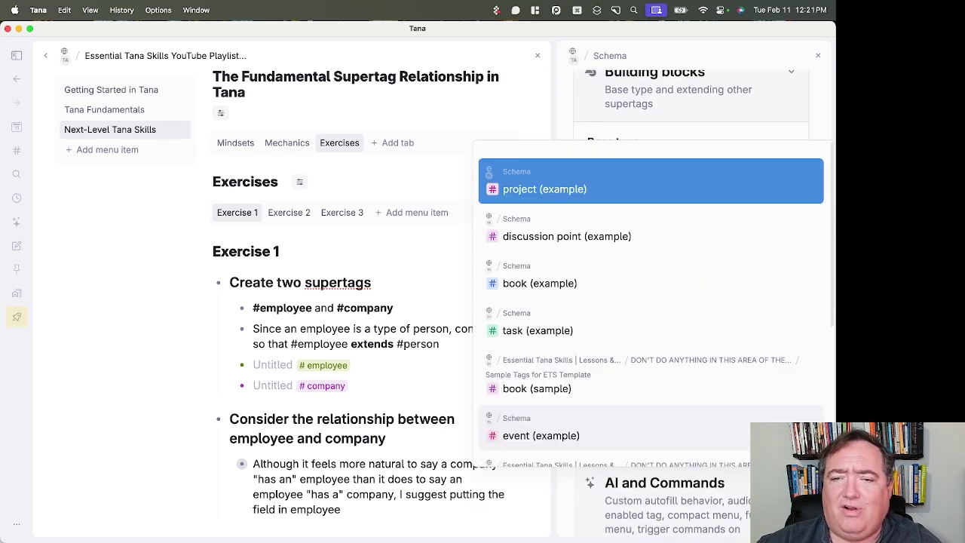
key(Escape)
key(Escape)
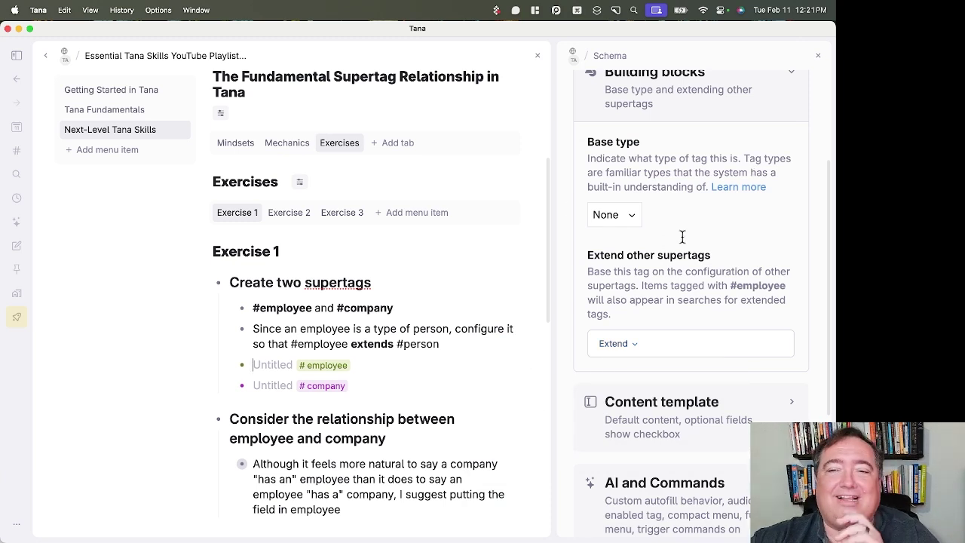
Step: Collapse the Building blocks settings and expand the exercise note suggesting the field be put in employee
scroll(682, 236, up, 2)
scroll(704, 146, down, 2)
scroll(751, 157, up, 1)
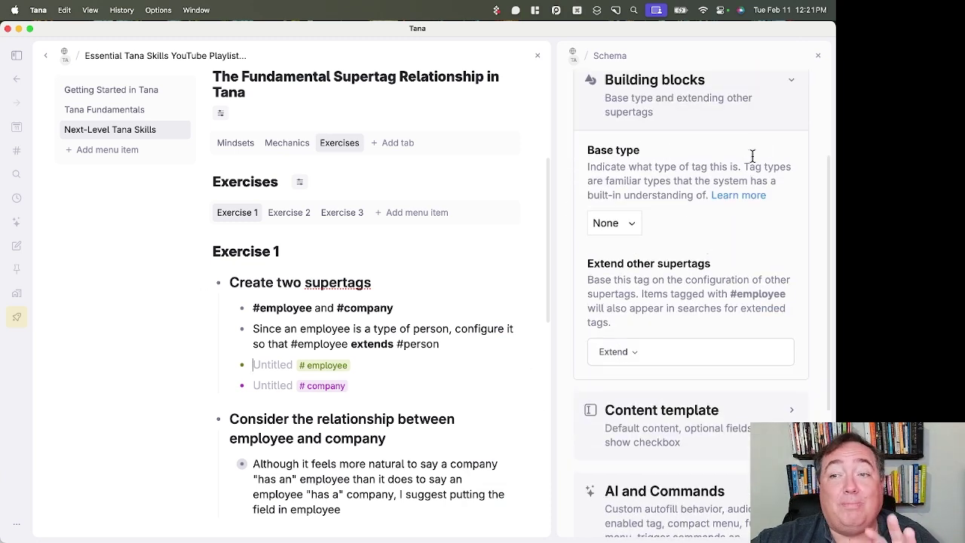
click(797, 78)
scroll(462, 306, down, 5)
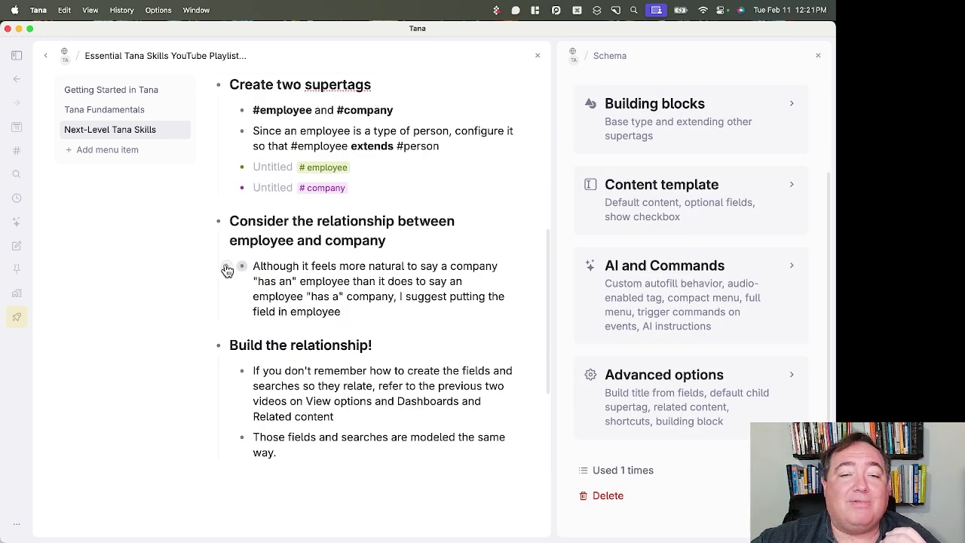
click(226, 266)
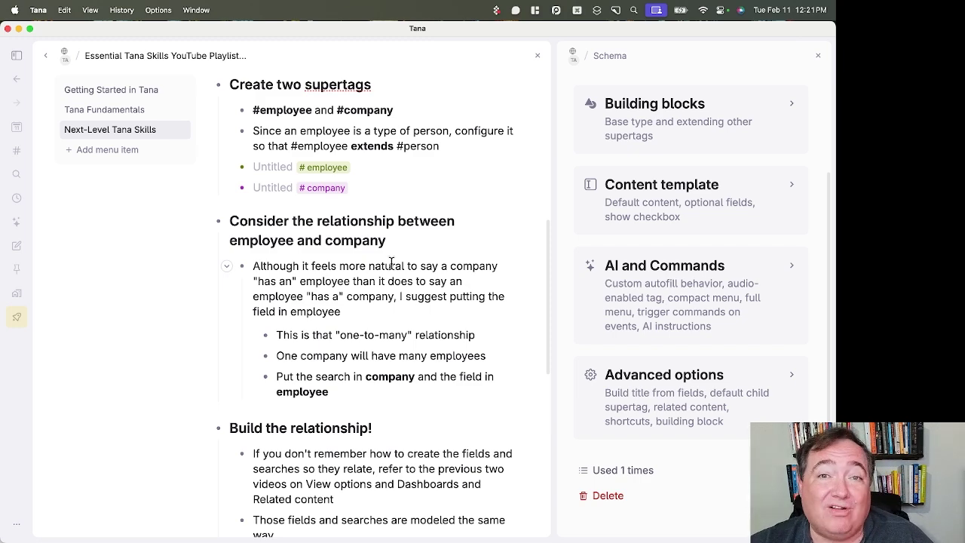
Step: Add a new field named "Company" to the default content of the #employee supertag's content template
scroll(640, 276, up, 1)
click(654, 269)
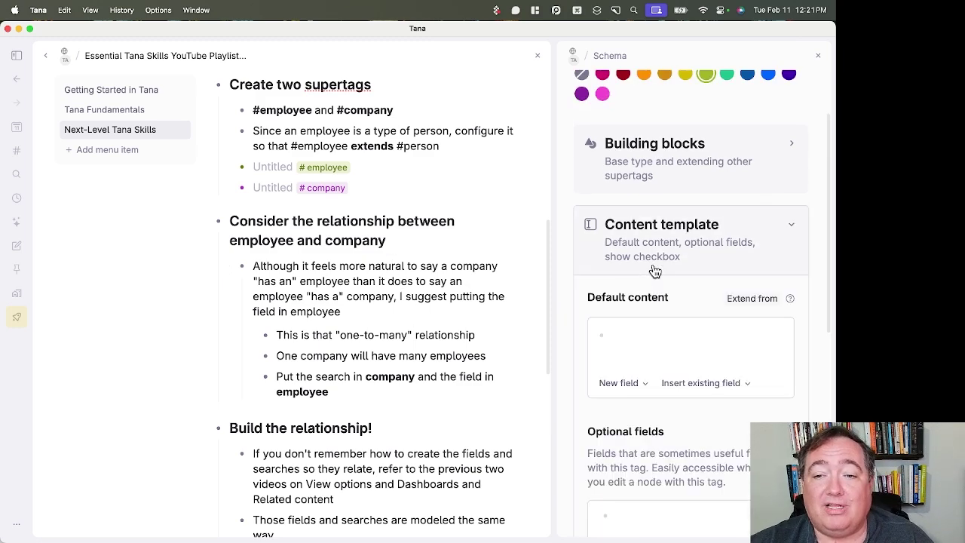
scroll(652, 277, down, 1)
scroll(651, 283, up, 3)
scroll(646, 294, down, 4)
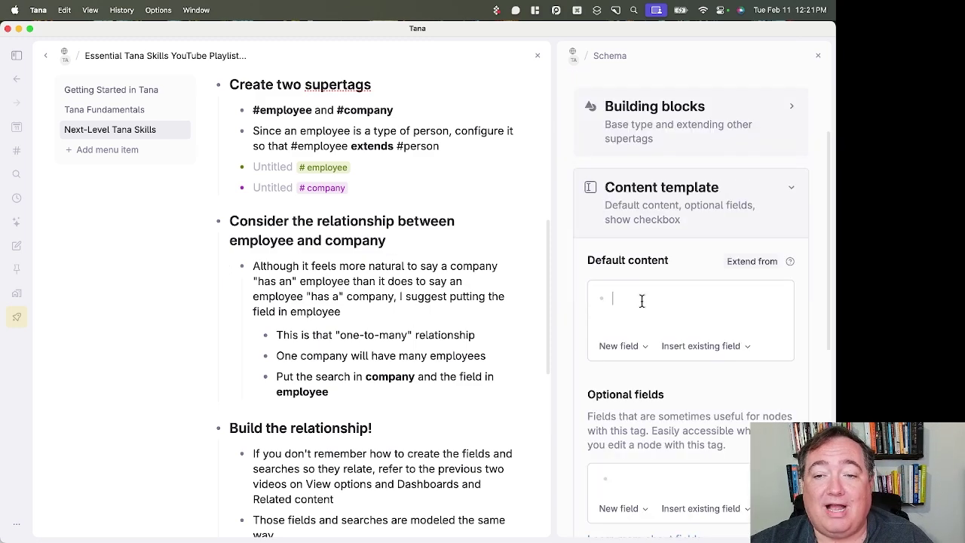
text(Copma)
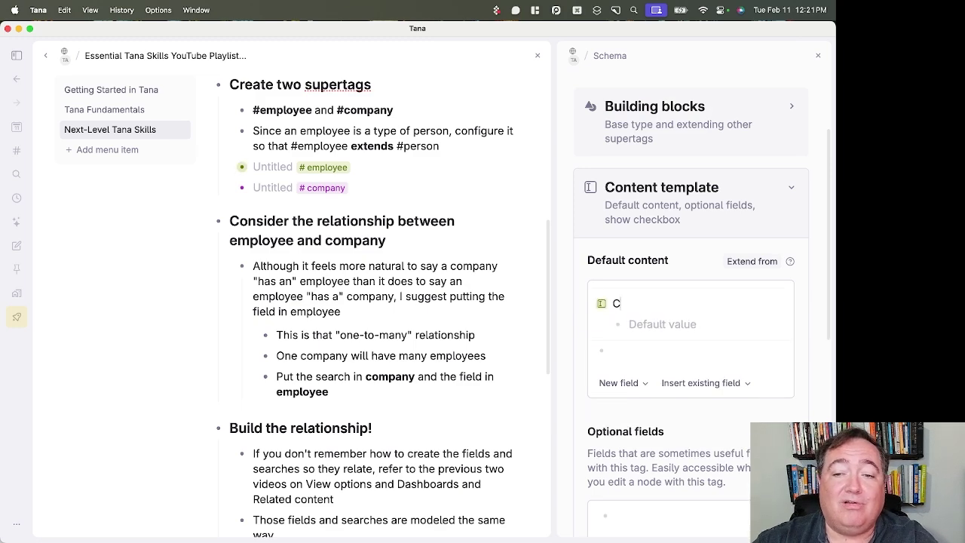
key(BackSpace)
key(BackSpace)
key(BackSpace)
text(mpany)
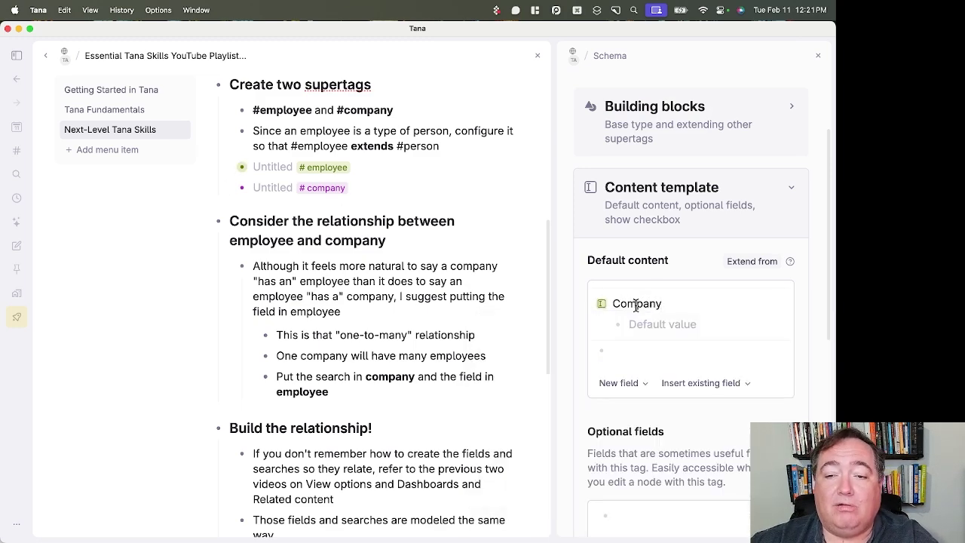
Step: Configure the Company field as Options from supertag with company as its source, and return to the collapsed #employee settings
click(608, 309)
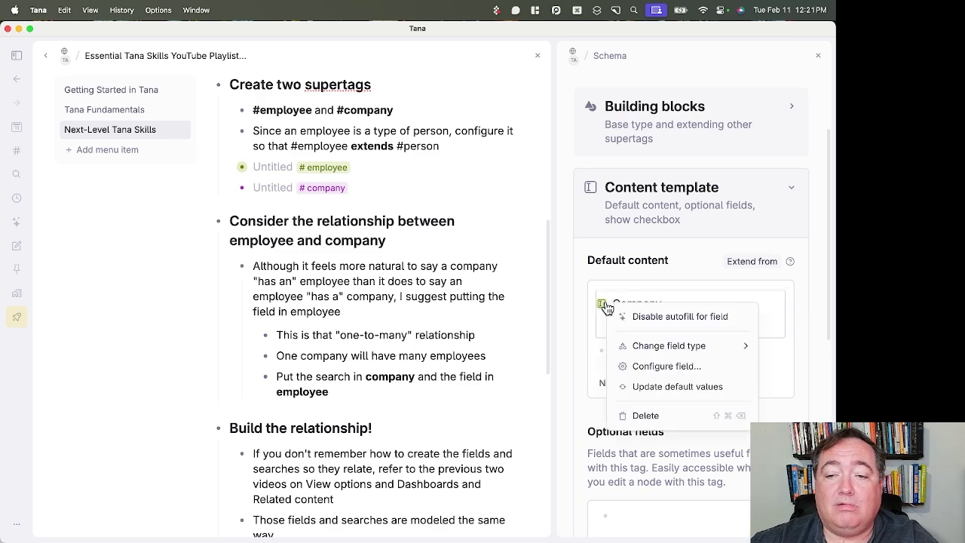
click(668, 368)
click(667, 192)
click(638, 258)
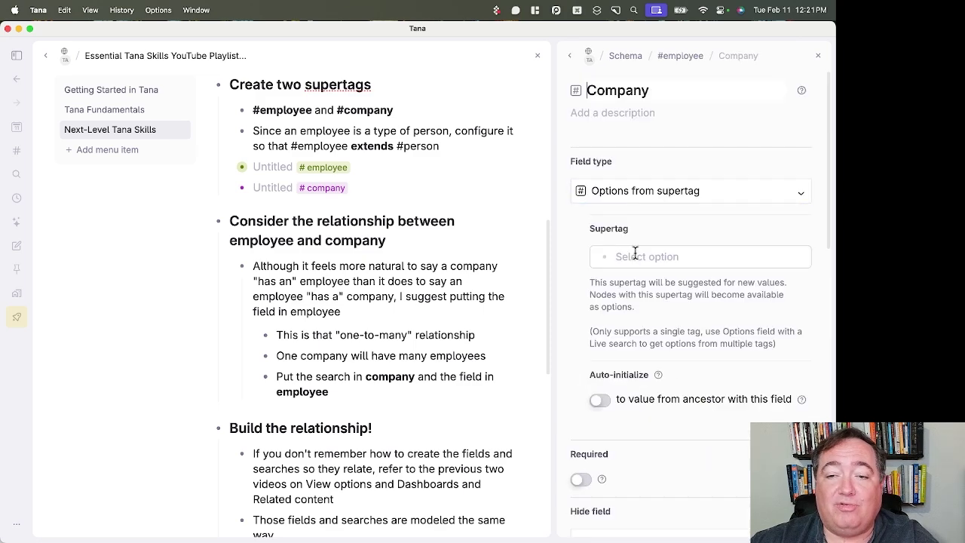
click(634, 253)
text(com)
key(Return)
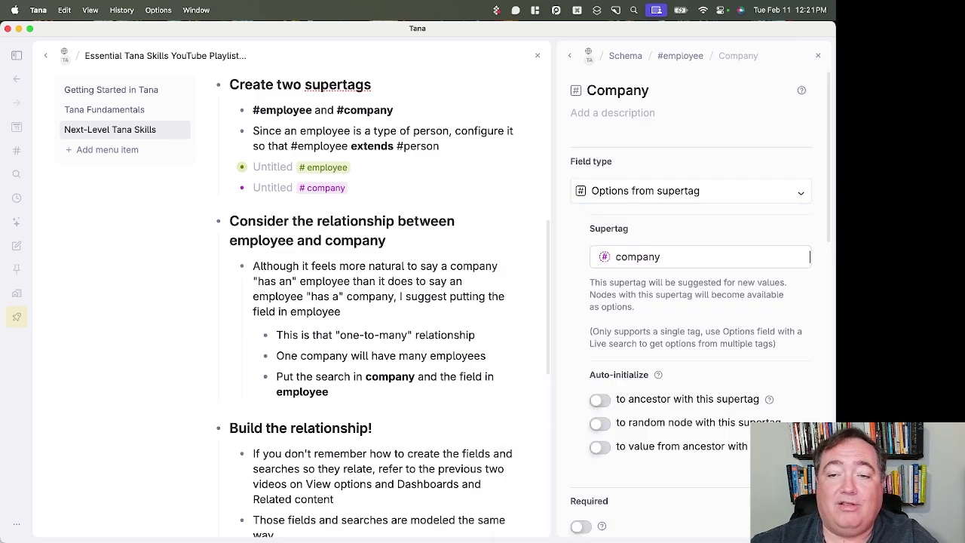
click(570, 56)
click(675, 336)
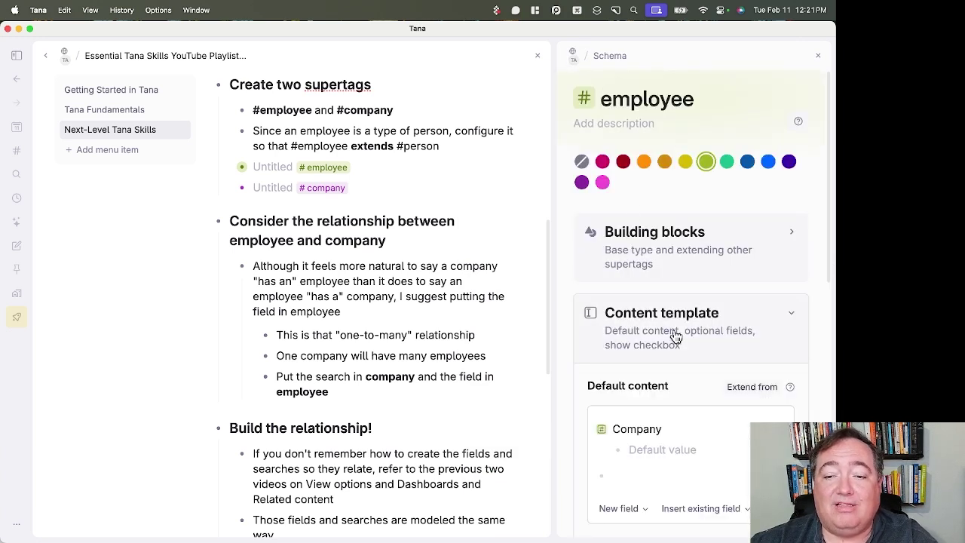
click(676, 335)
Step: Name the untitled #employee node with the employee's full name and the untitled #company node "Smith Consulting"
click(267, 167)
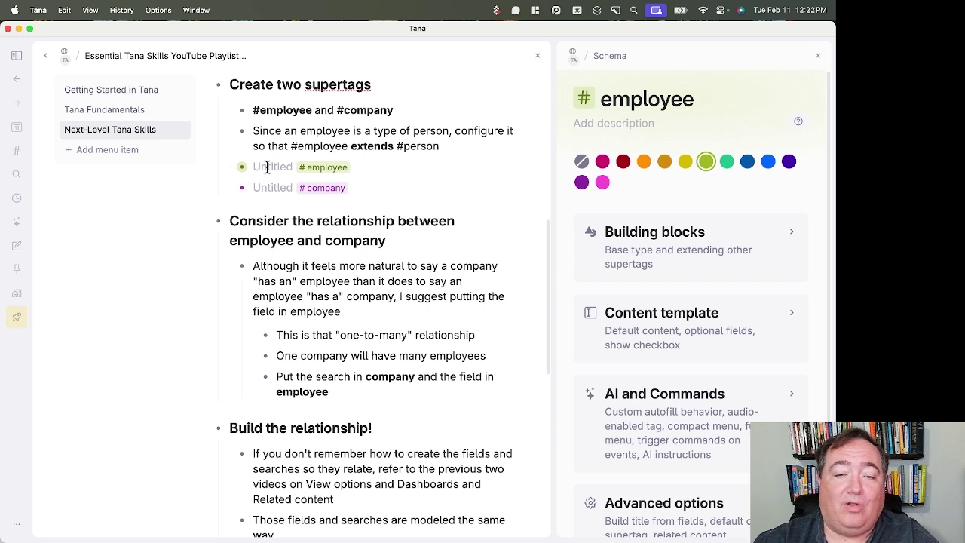
text(Joe Smith)
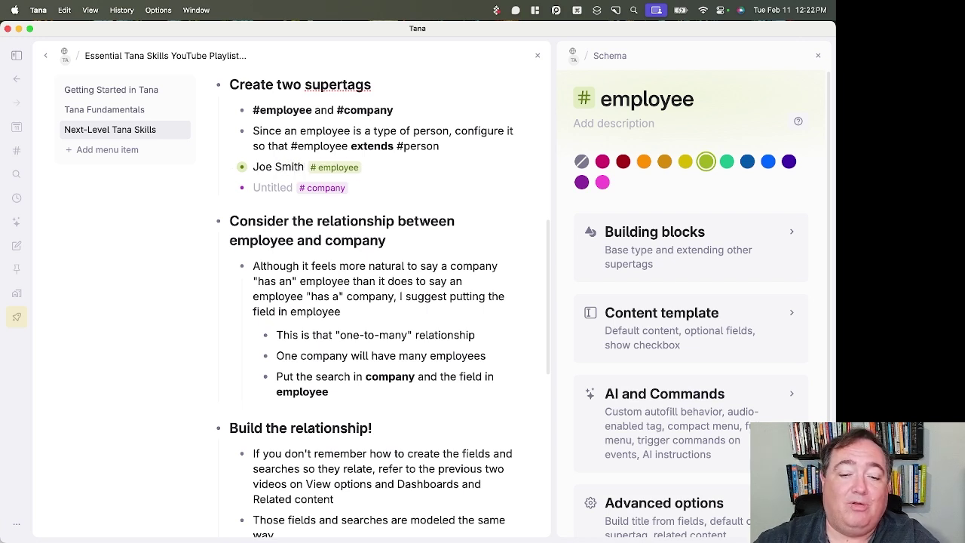
text(Smith Consult)
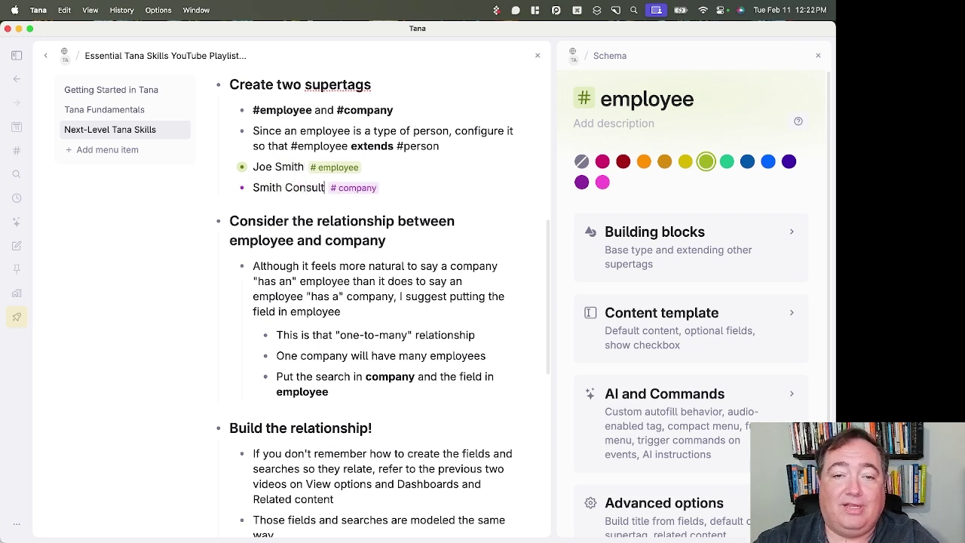
text(ing)
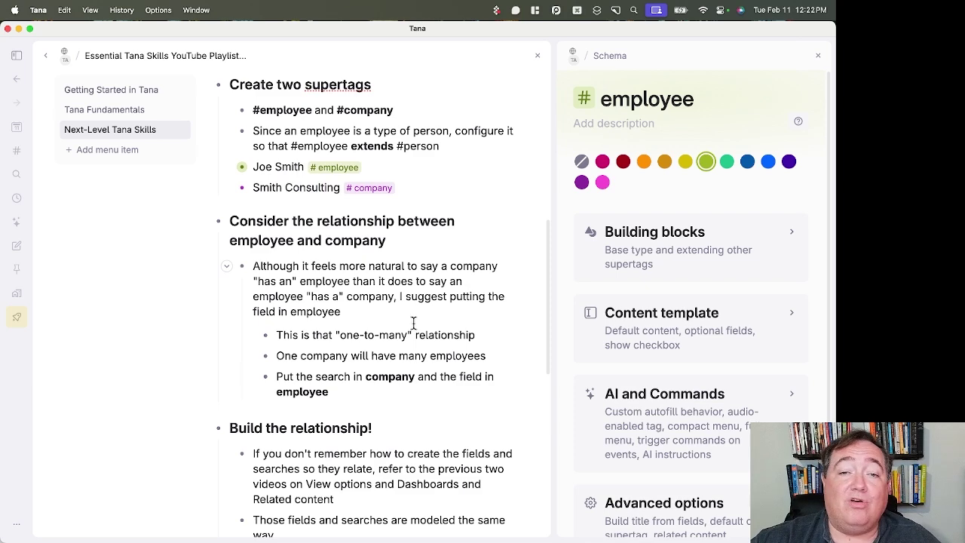
Step: Set the employee node's Company field to Smith Consulting and collapse the node
click(228, 167)
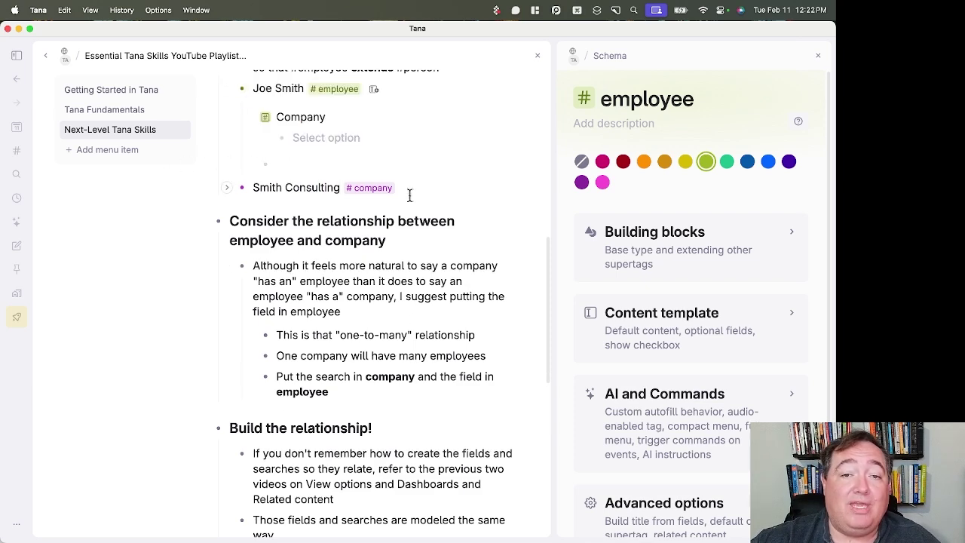
click(357, 155)
click(357, 179)
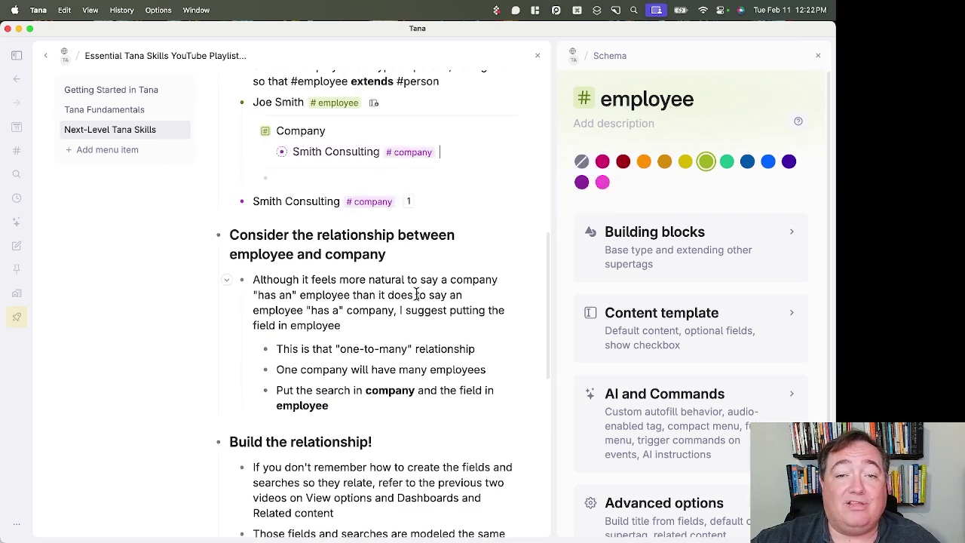
scroll(416, 290, up, 1)
click(226, 132)
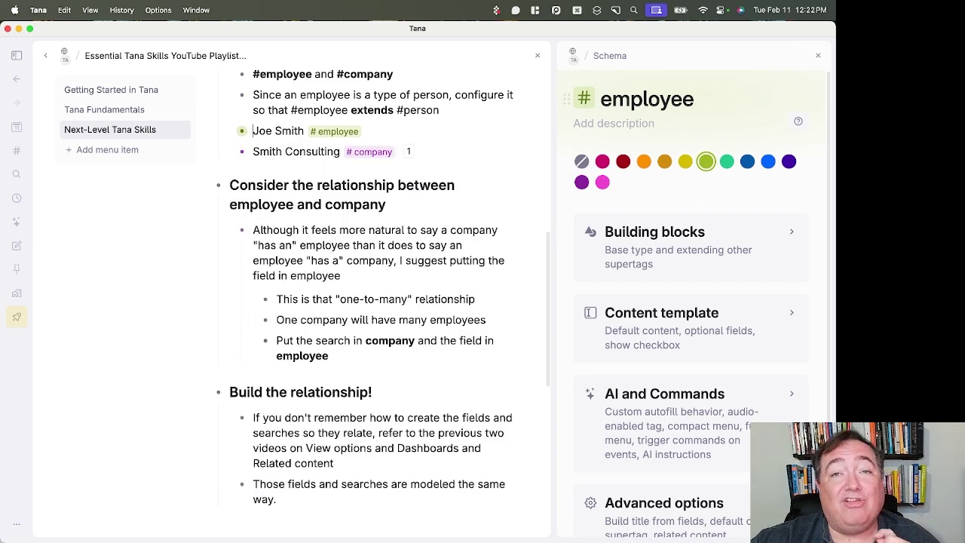
Step: Replace the #employee settings with the #company supertag's configuration and add an "Employees" node to its Related content
click(818, 56)
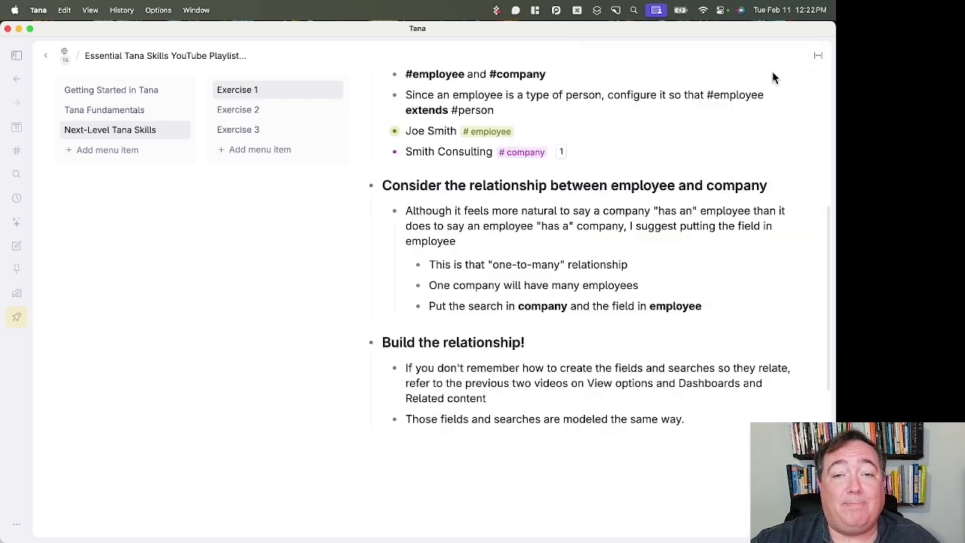
click(527, 153)
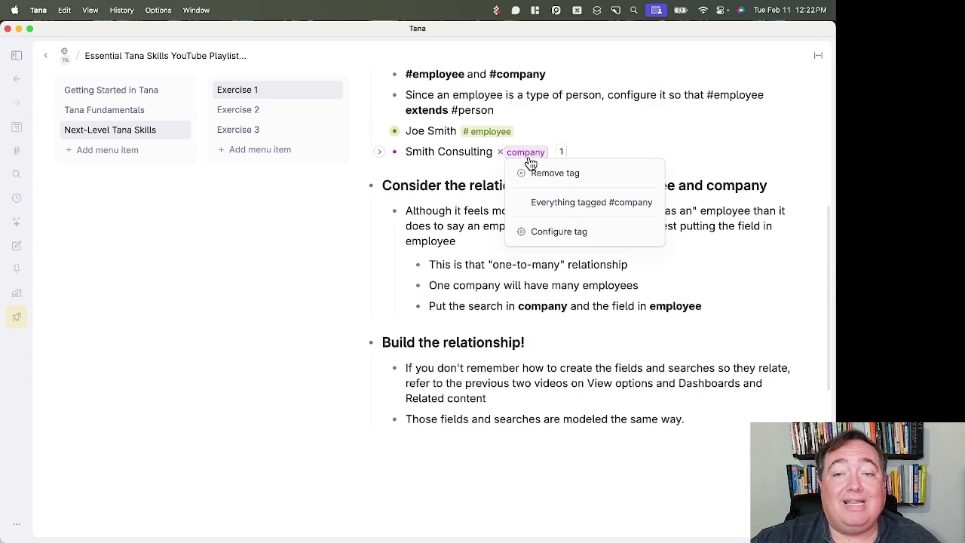
click(554, 231)
scroll(663, 317, down, 3)
click(692, 376)
scroll(693, 382, down, 10)
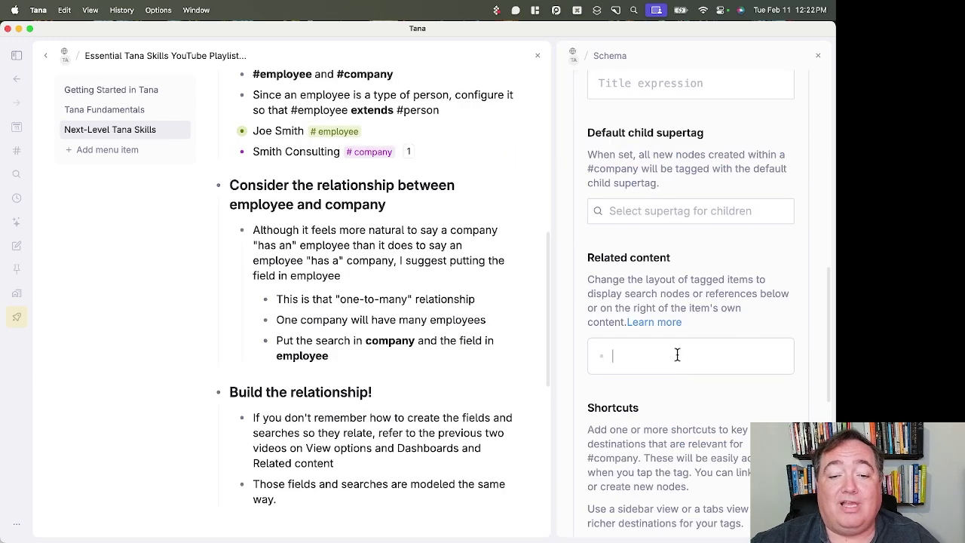
click(677, 354)
text(Employees)
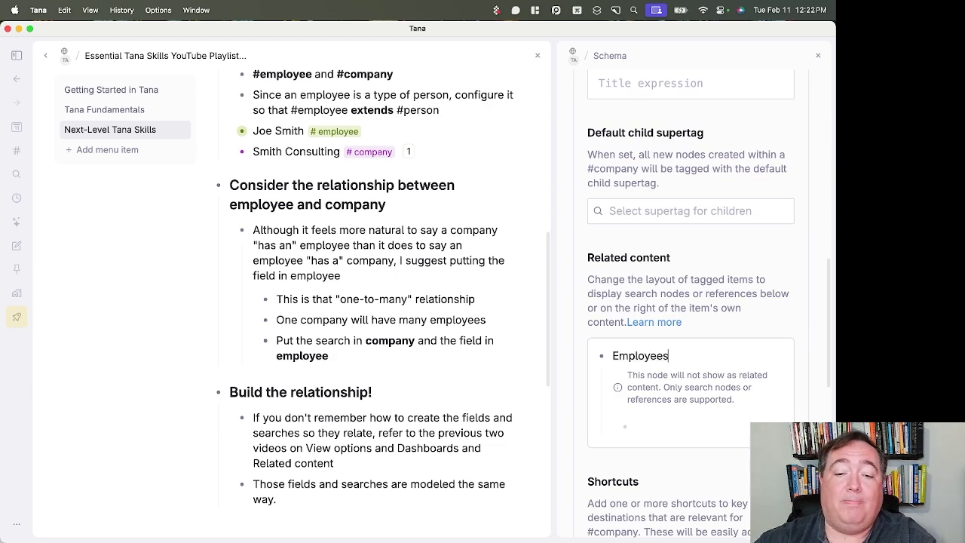
Step: Convert the Employees related-content node to a search node
key(super+k)
text(searc)
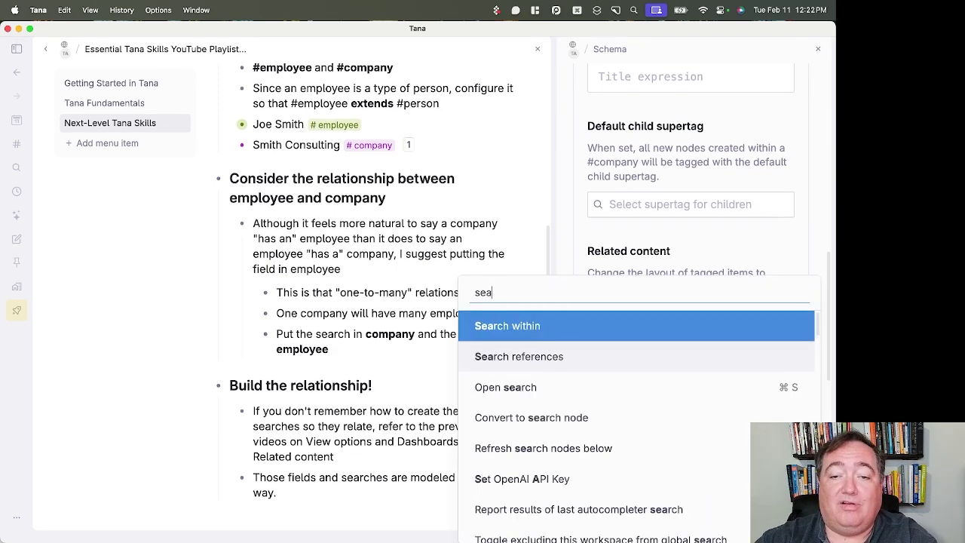
key(Down)
key(Down)
key(Down)
key(Return)
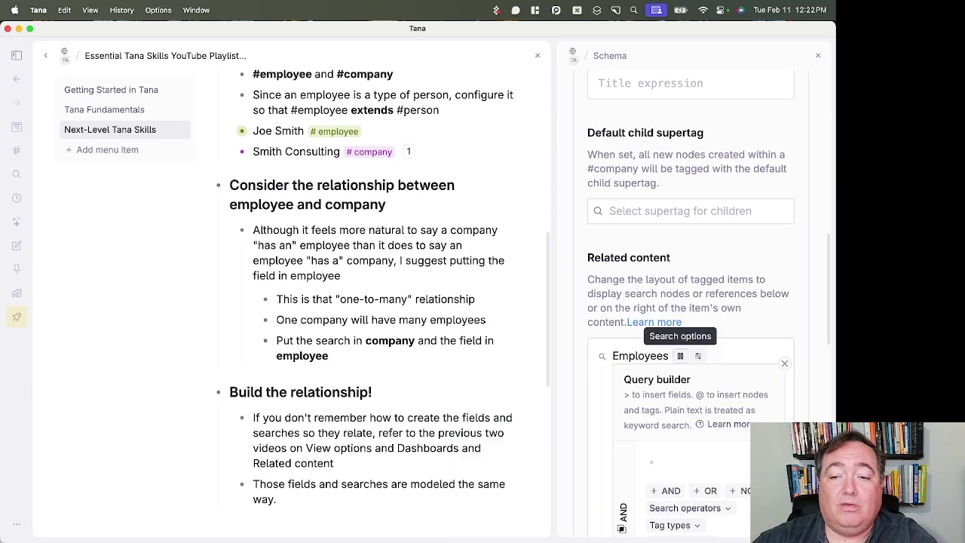
Step: Define the Employees query as nodes tagged #employee whose Company field is PARENT, and close the query builder
text(#em)
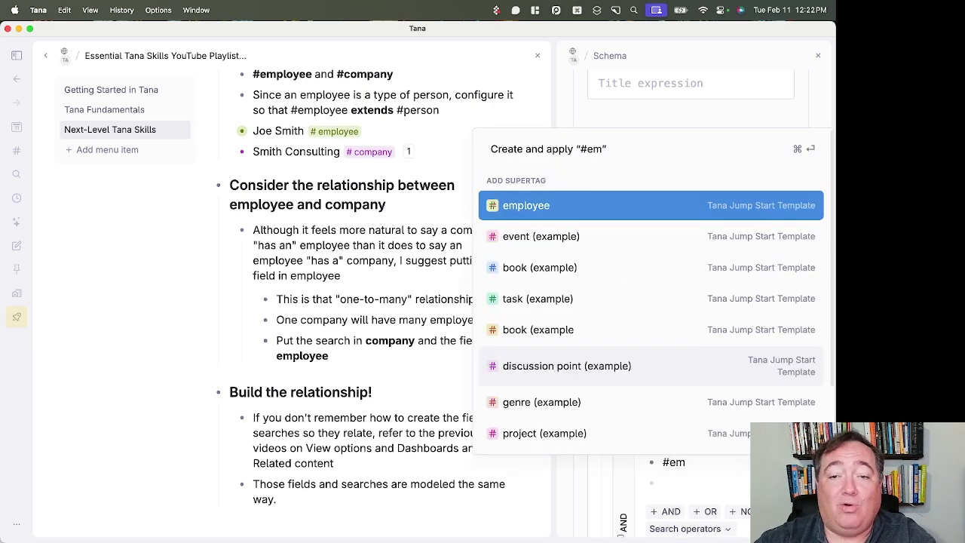
key(Return)
text(J>)
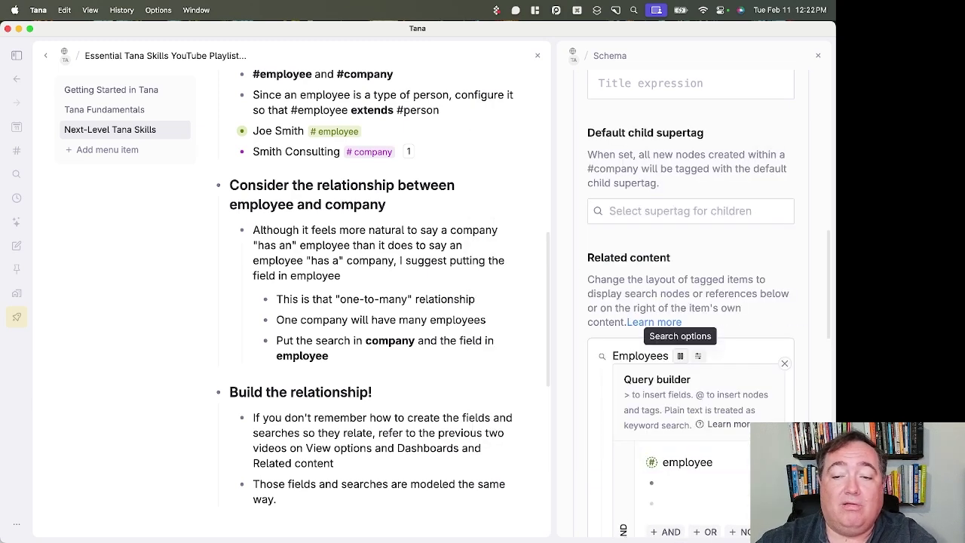
text(>Comp)
key(Down)
key(Down)
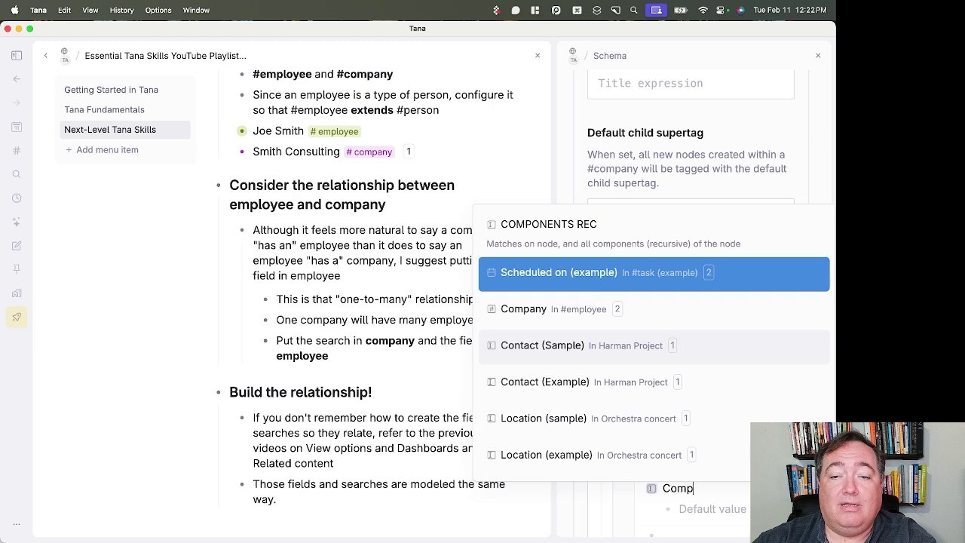
key(Return)
text(PARENT)
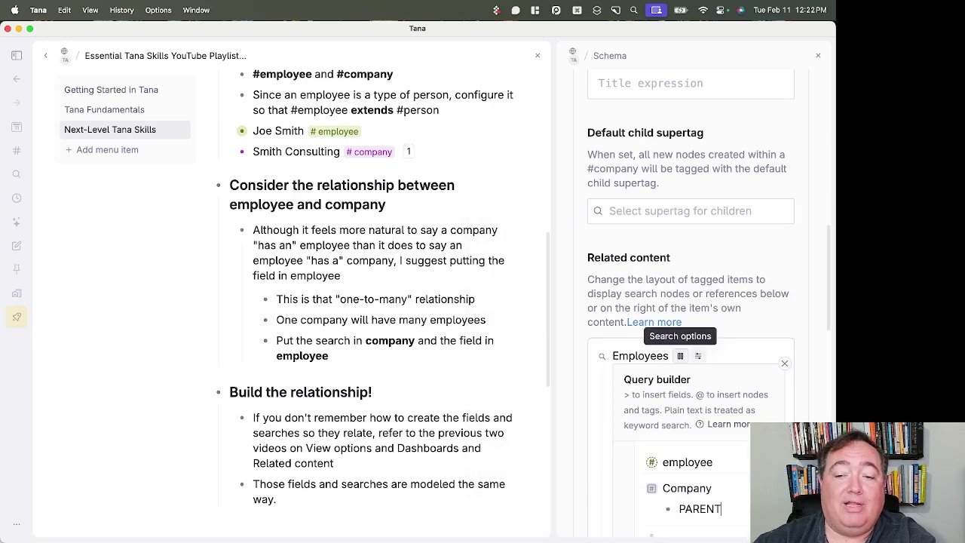
scroll(607, 344, down, 5)
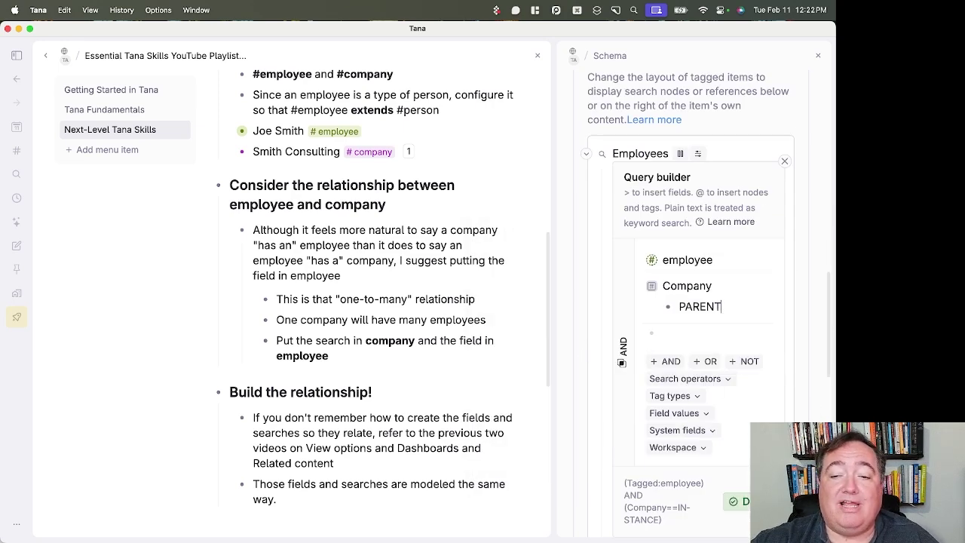
key(Escape)
Step: Open the Smith Consulting node, add a second employee by full name to its Employees search, and return to Exercise 1
scroll(724, 454, up, 10)
scroll(455, 340, up, 5)
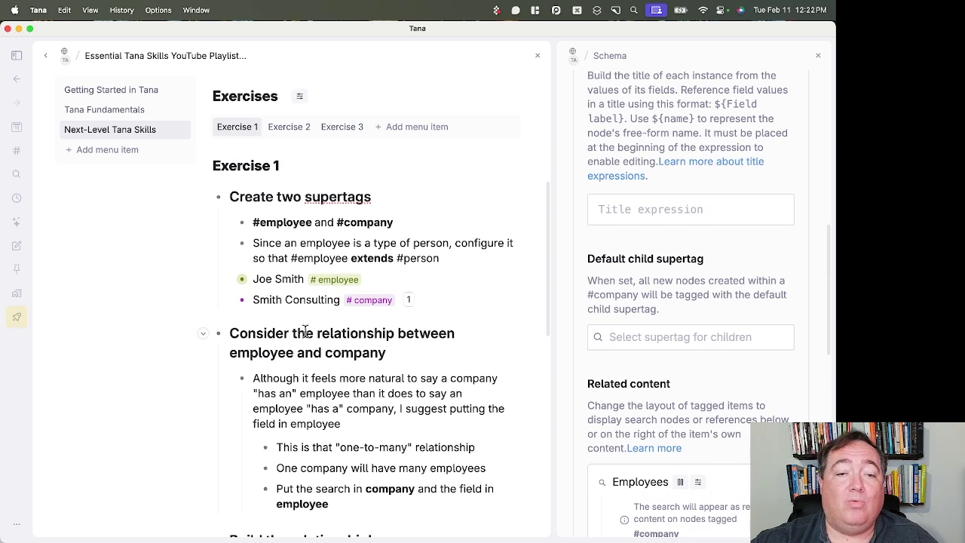
click(240, 302)
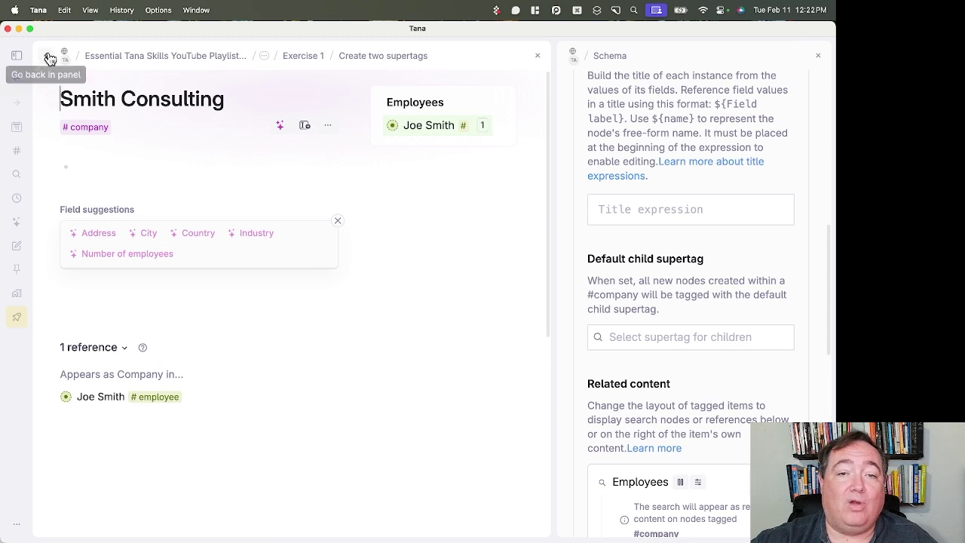
click(409, 142)
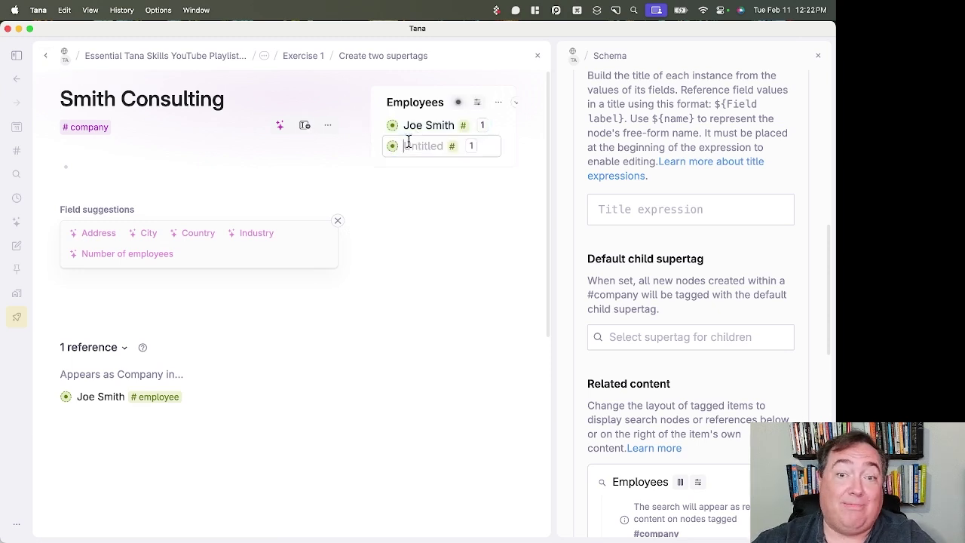
text(Mary Jones)
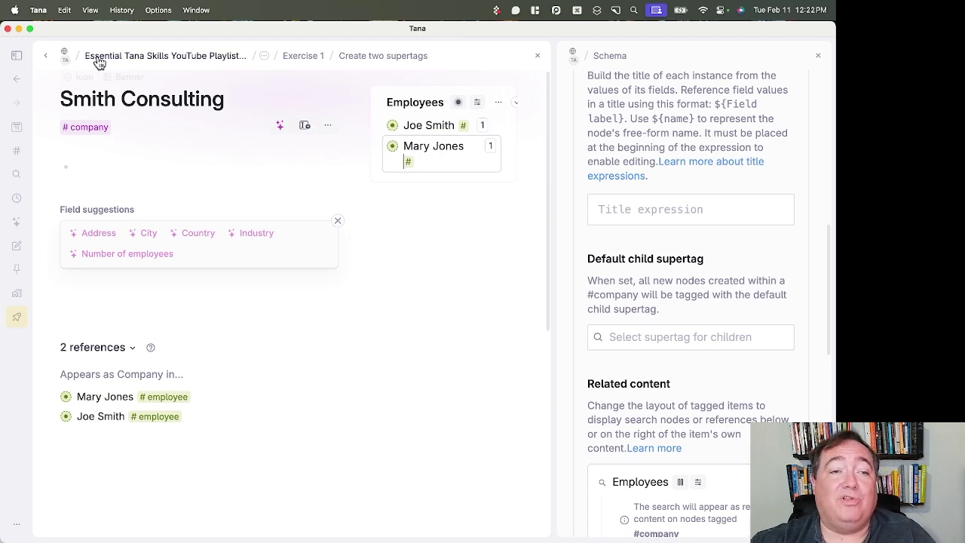
click(46, 56)
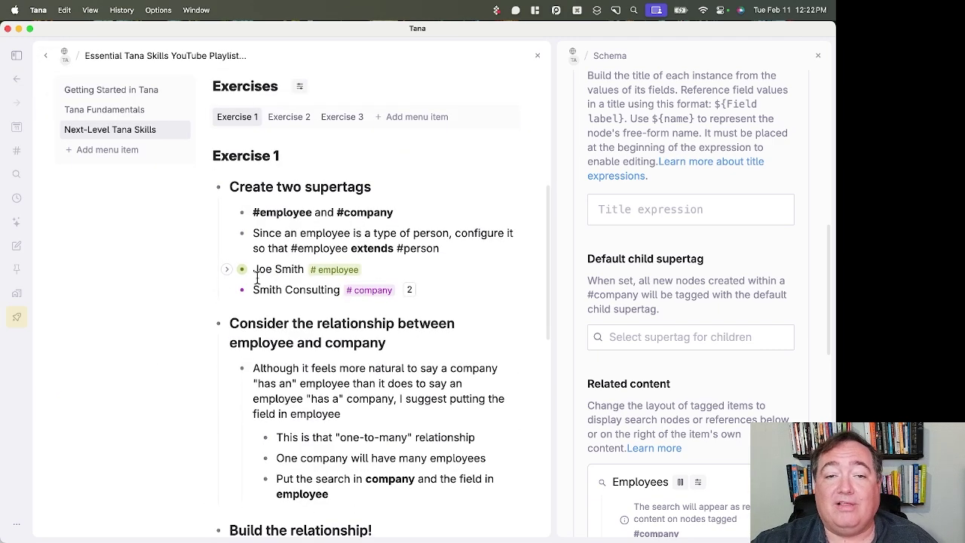
Step: Check the first employee's Company field and the employees related to Smith Consulting, and return to Exercise 1
click(227, 270)
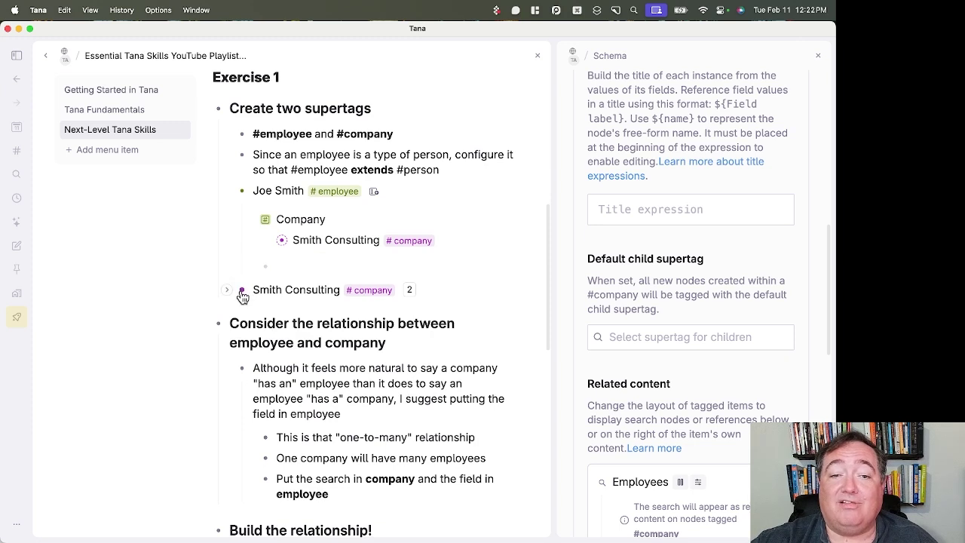
click(241, 292)
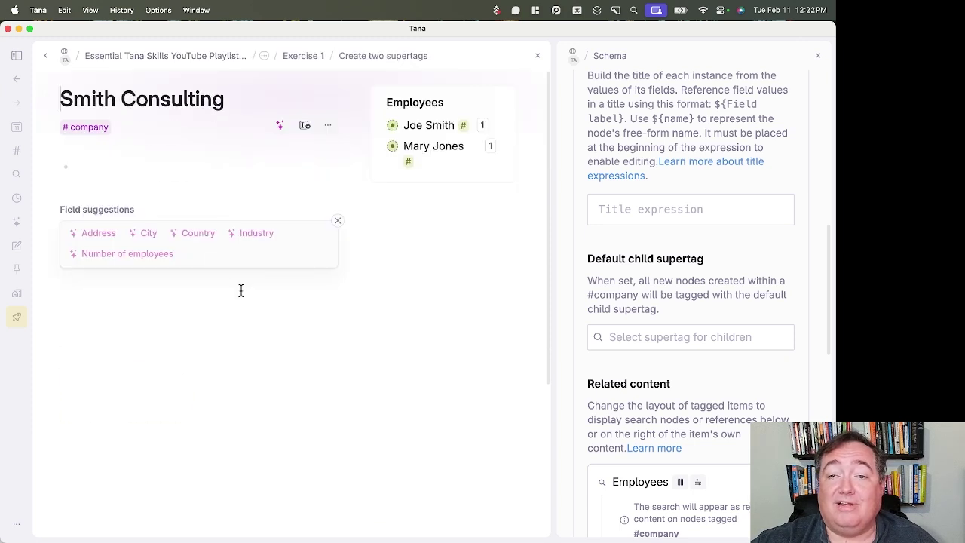
click(376, 148)
click(376, 148)
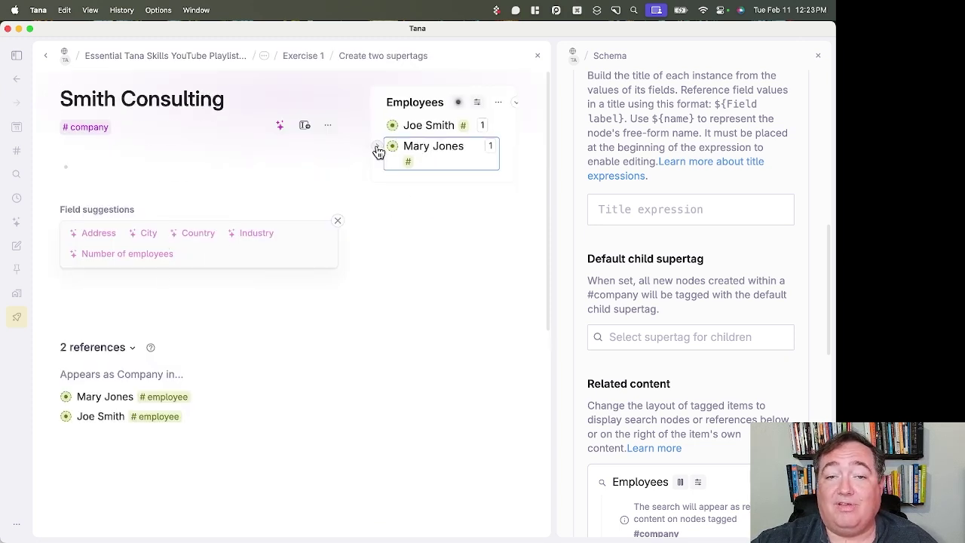
click(45, 61)
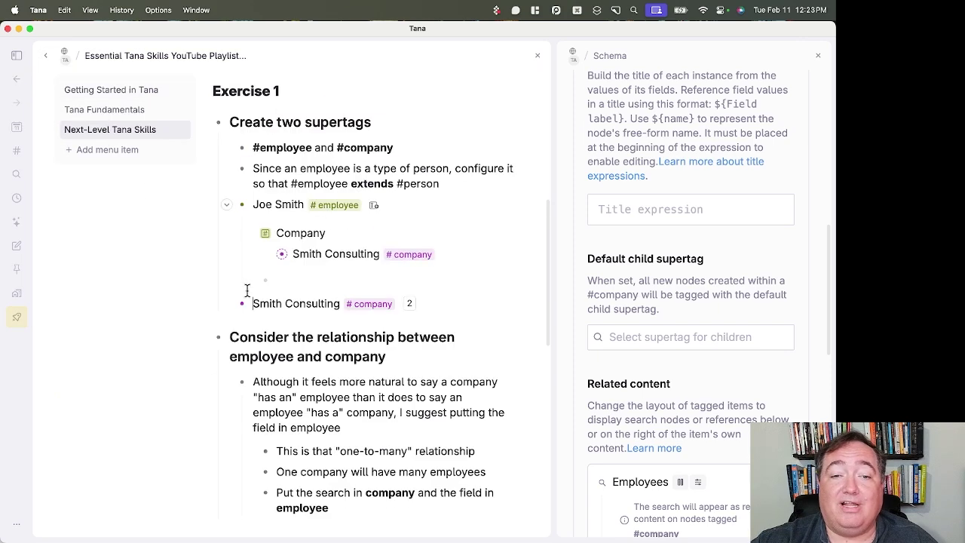
Step: Add a Jones Consulting node tagged #company directly below Smith Consulting in Exercise 1
key(Return)
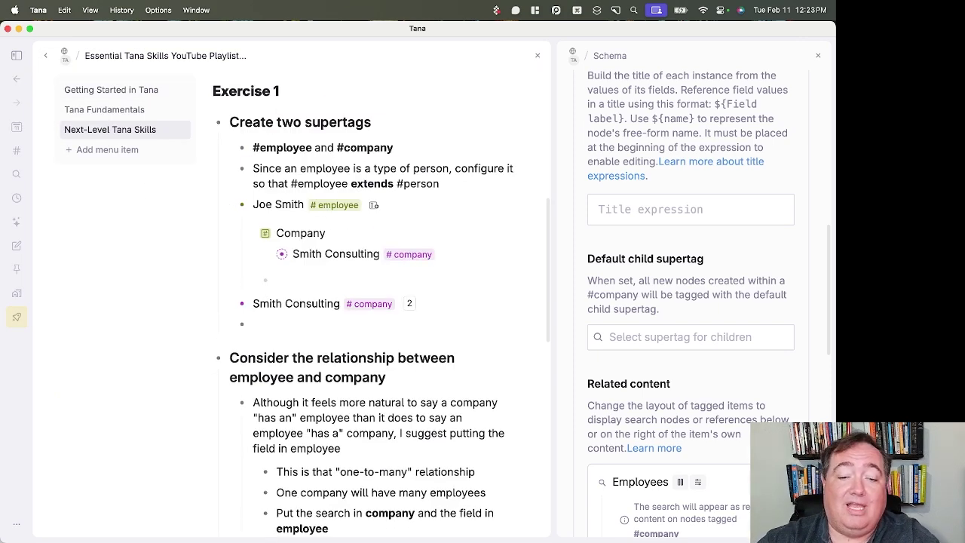
text(Jones)
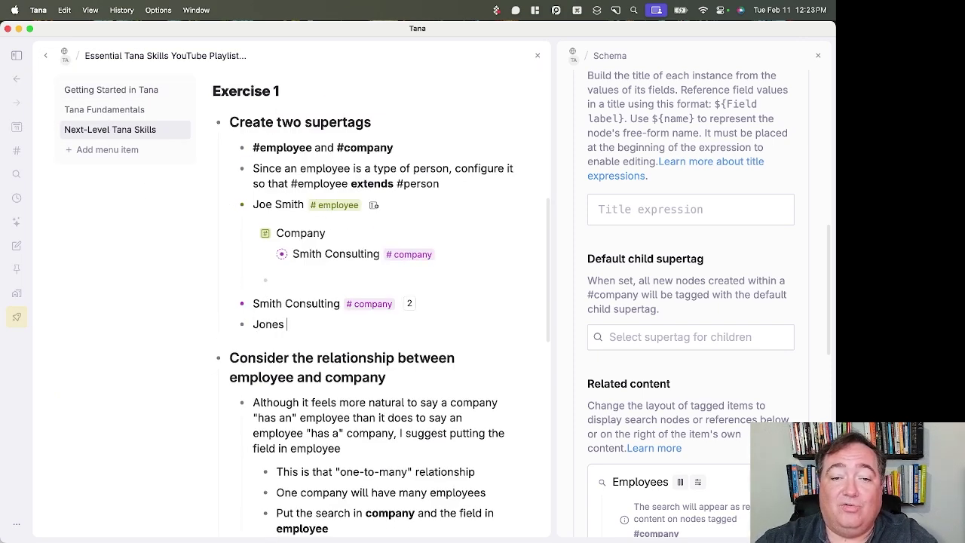
text( Consulting )
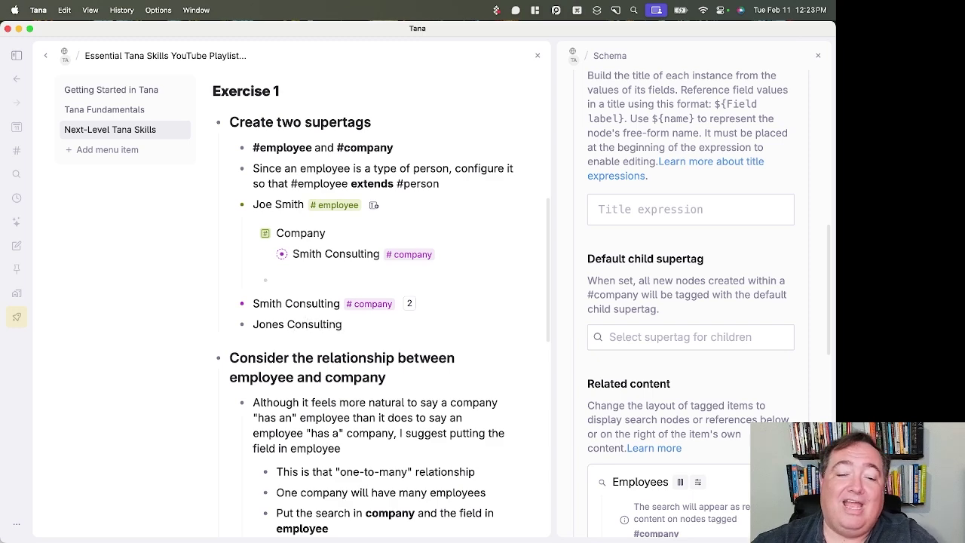
text(# co)
key(Return)
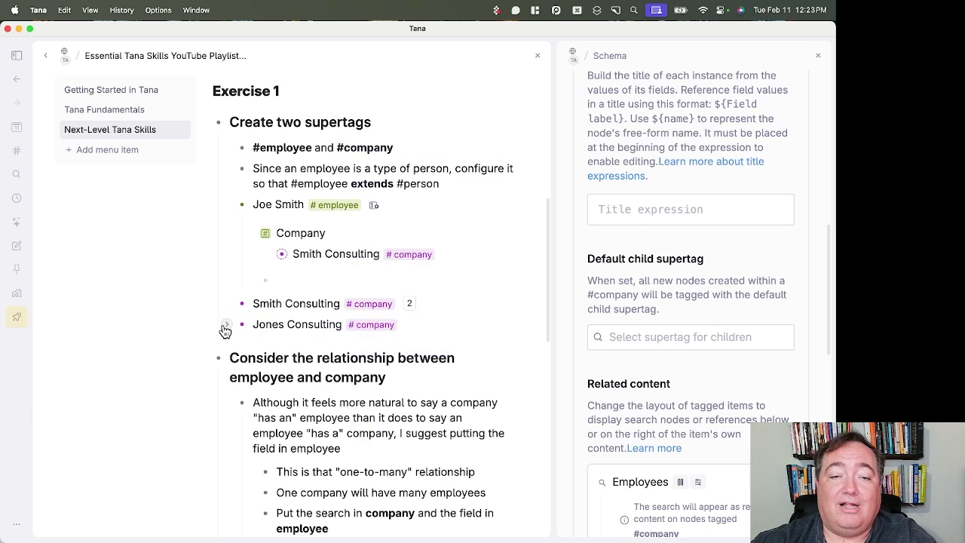
click(226, 327)
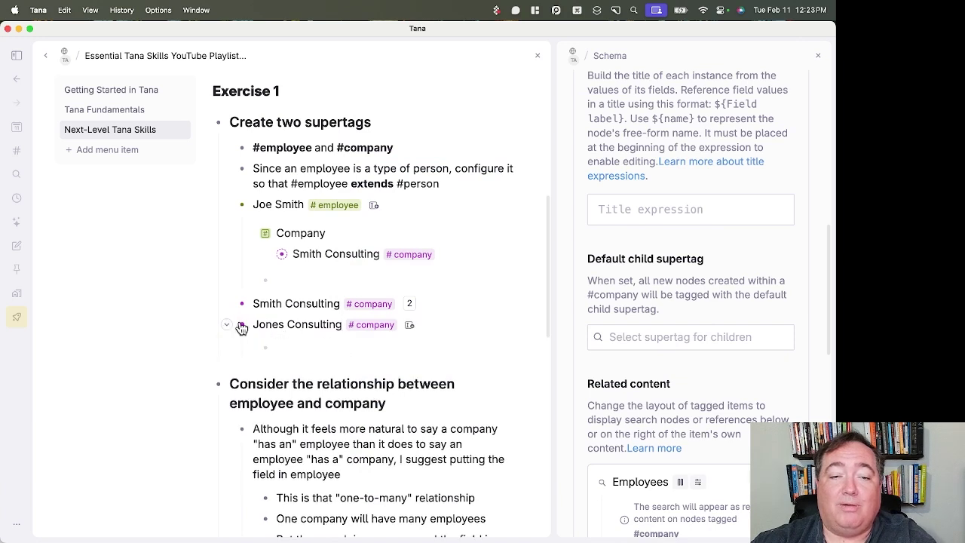
click(226, 325)
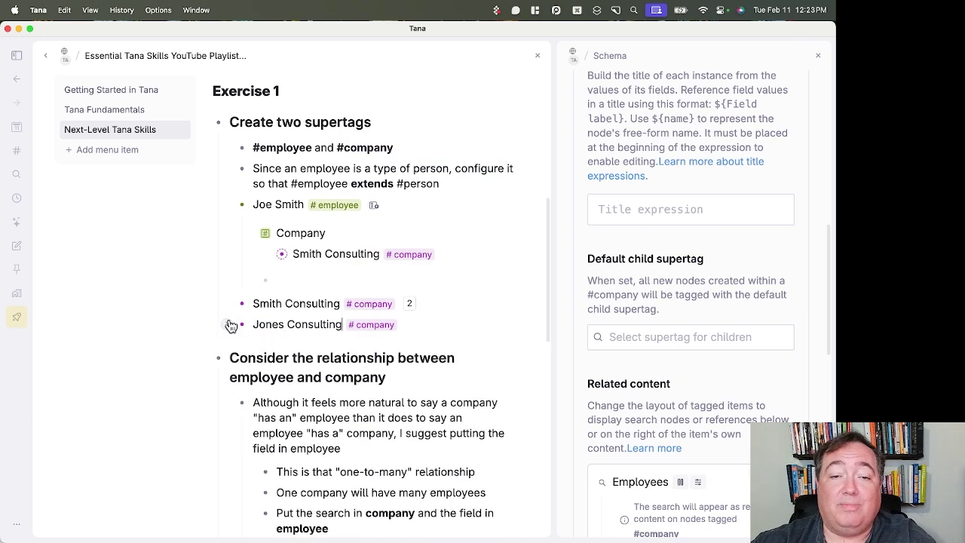
Step: In Smith Consulting's Employees search, set the second employee's Company field to Jones Consulting and clean up the search results
click(281, 254)
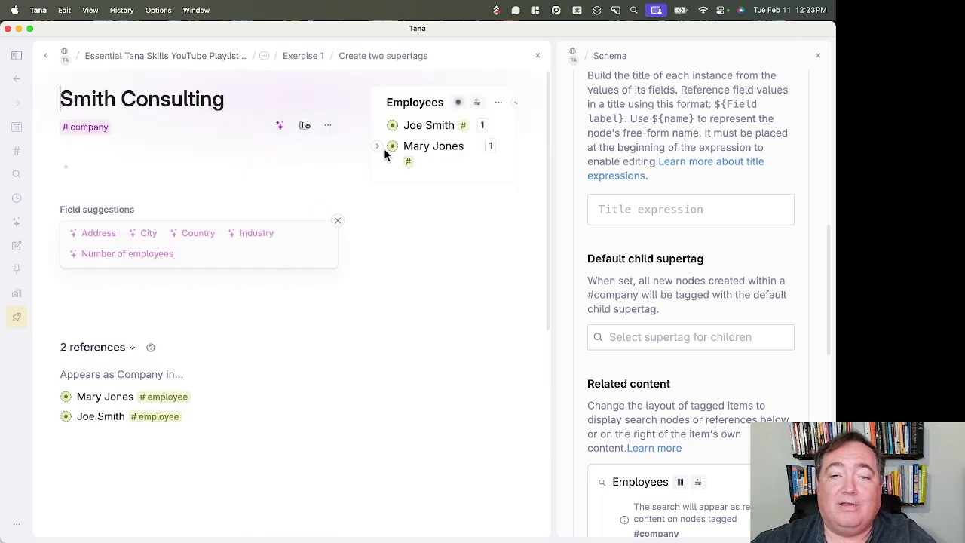
click(379, 147)
click(456, 220)
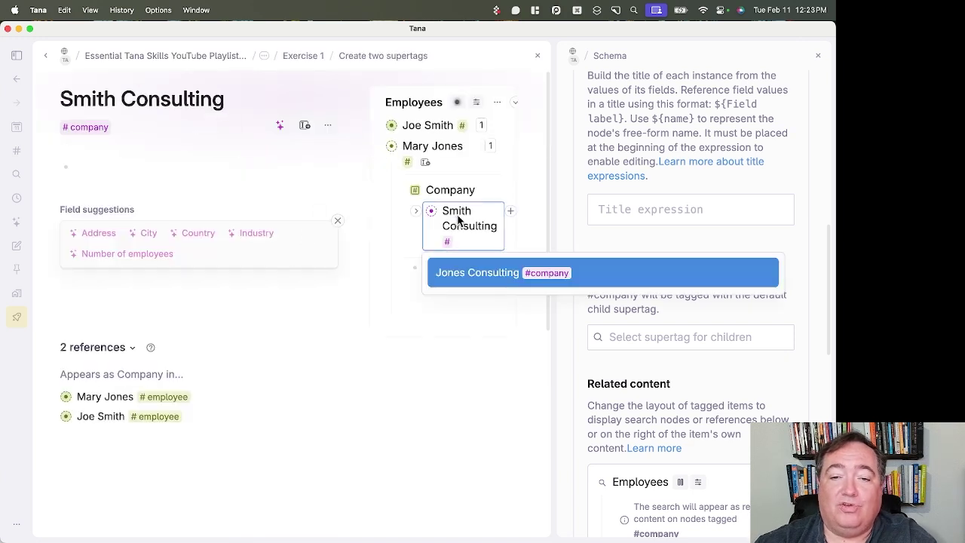
click(462, 272)
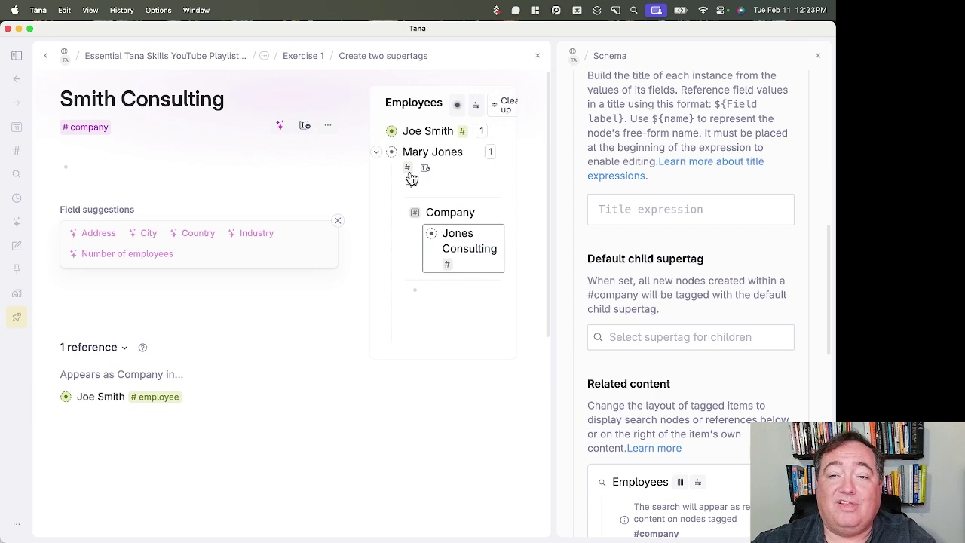
click(507, 106)
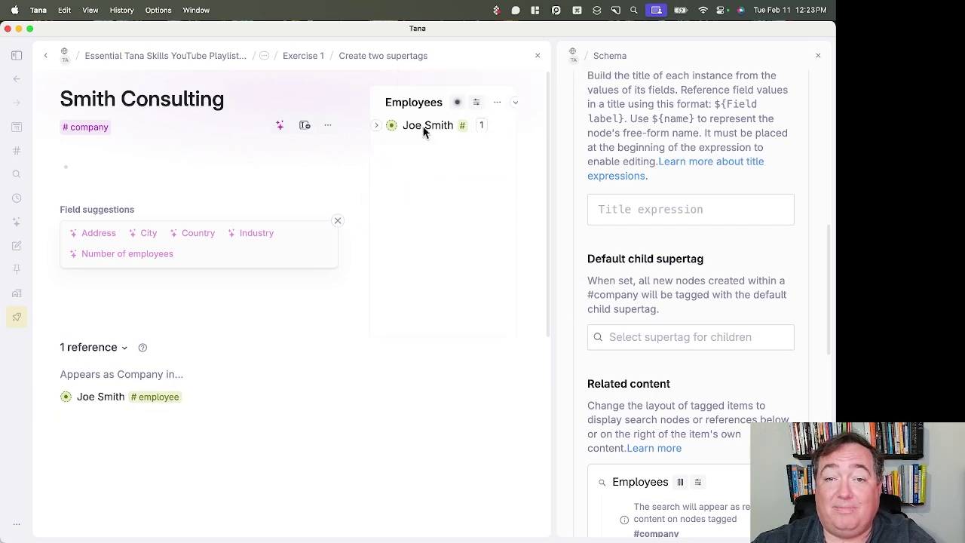
Step: Open the Jones Consulting node from Exercise 1 to check its related employees, and return to the lessons page
click(45, 55)
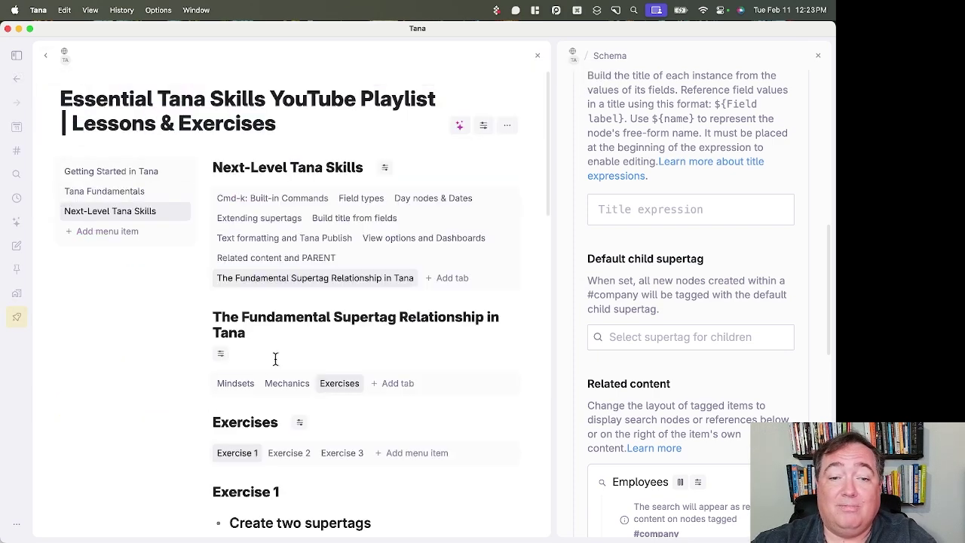
scroll(275, 358, down, 5)
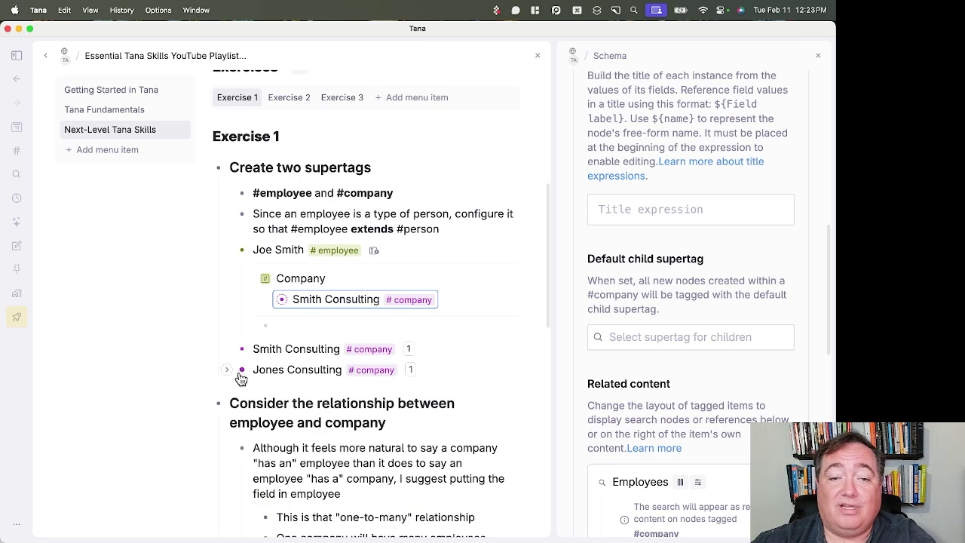
click(241, 370)
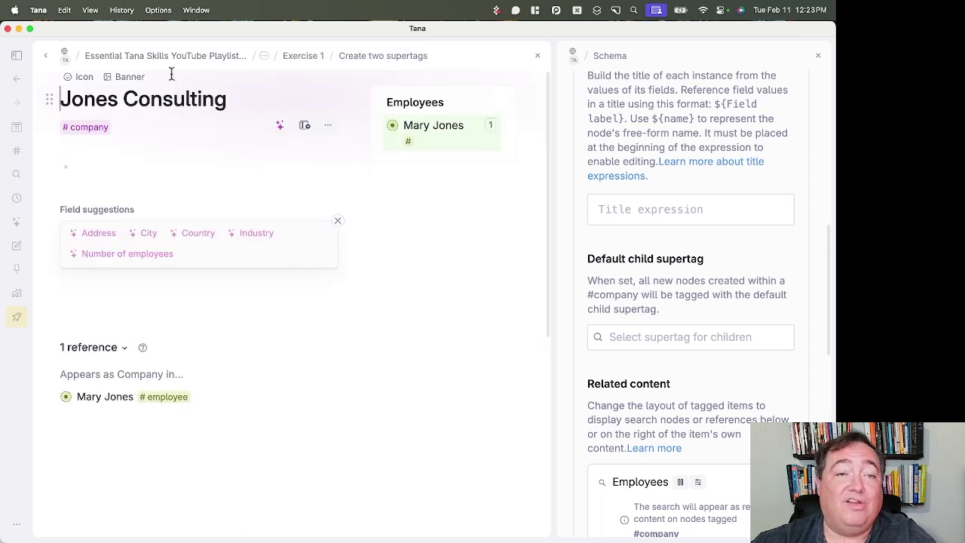
click(45, 55)
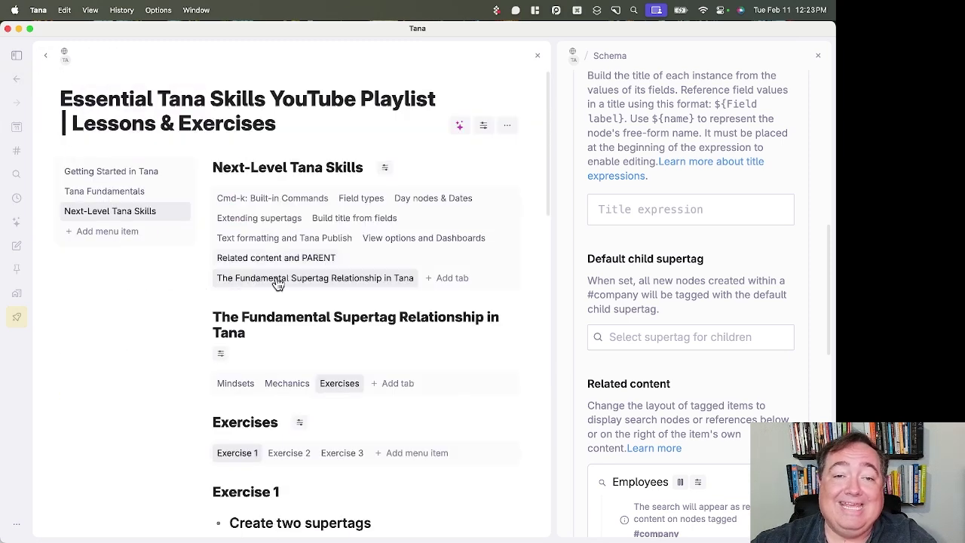
Step: Review the Exercise 1 instructions on the employee and company relationship and on building it
scroll(278, 283, down, 10)
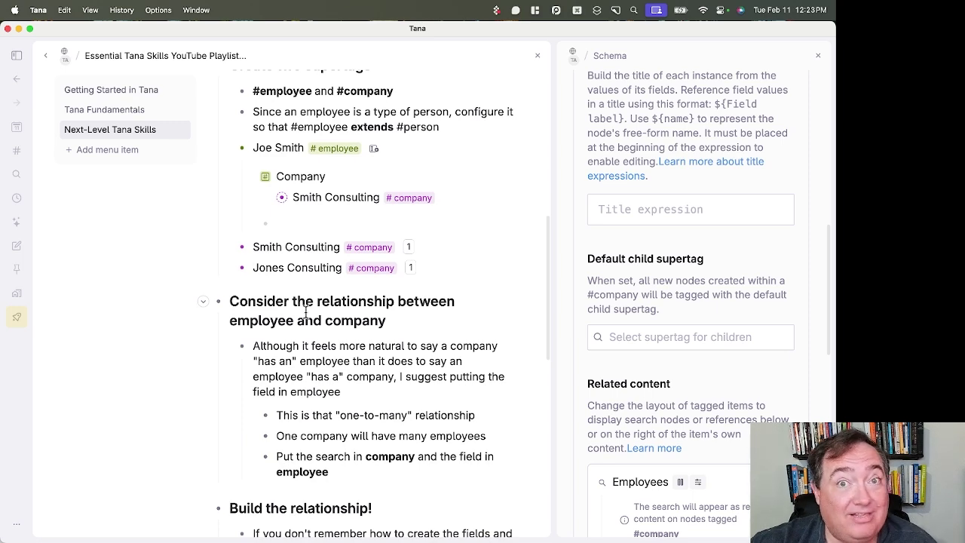
scroll(306, 310, down, 3)
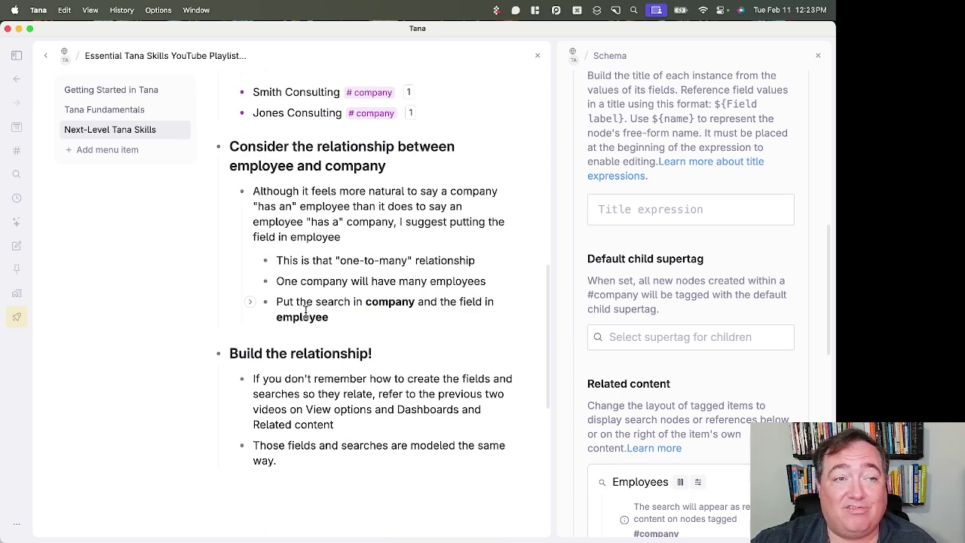
scroll(305, 312, down, 1)
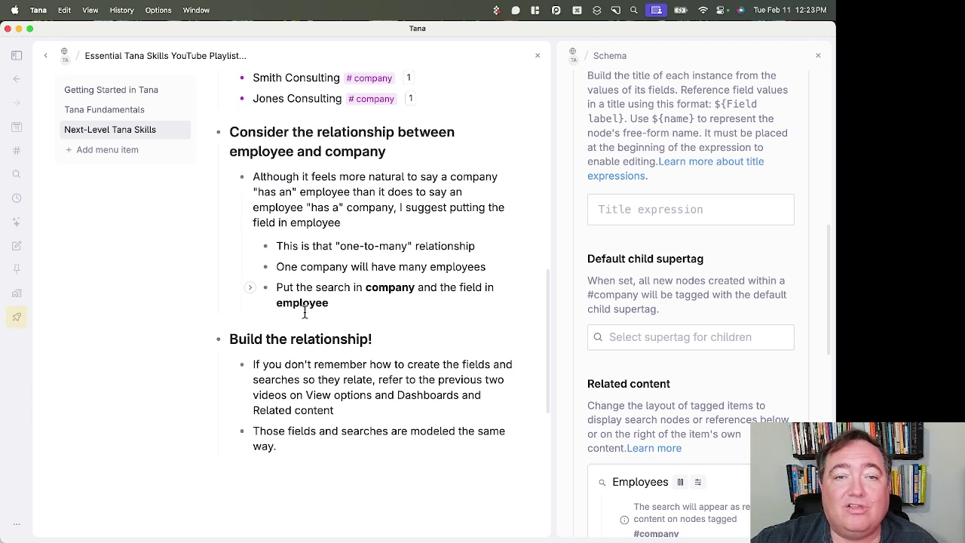
scroll(302, 311, up, 1)
scroll(295, 324, up, 5)
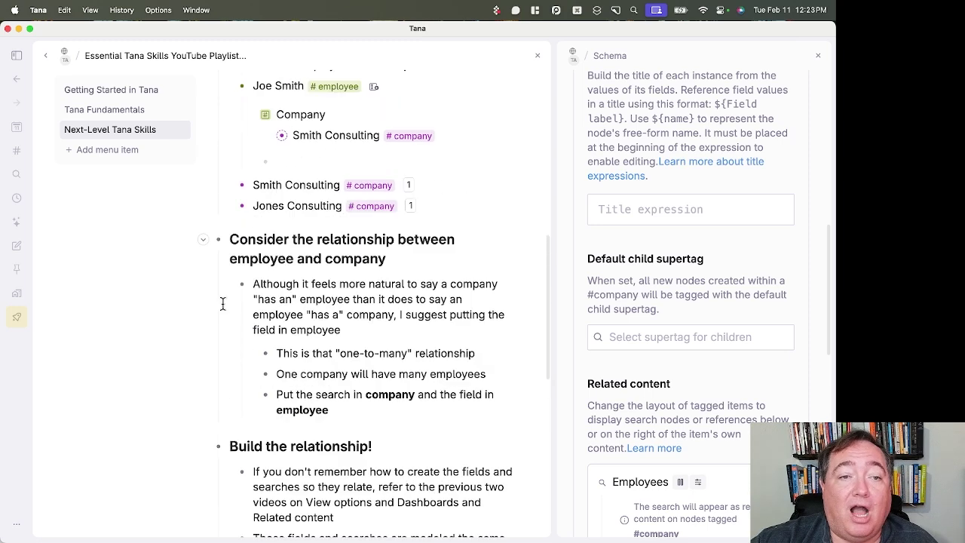
scroll(348, 262, up, 6)
scroll(349, 262, up, 8)
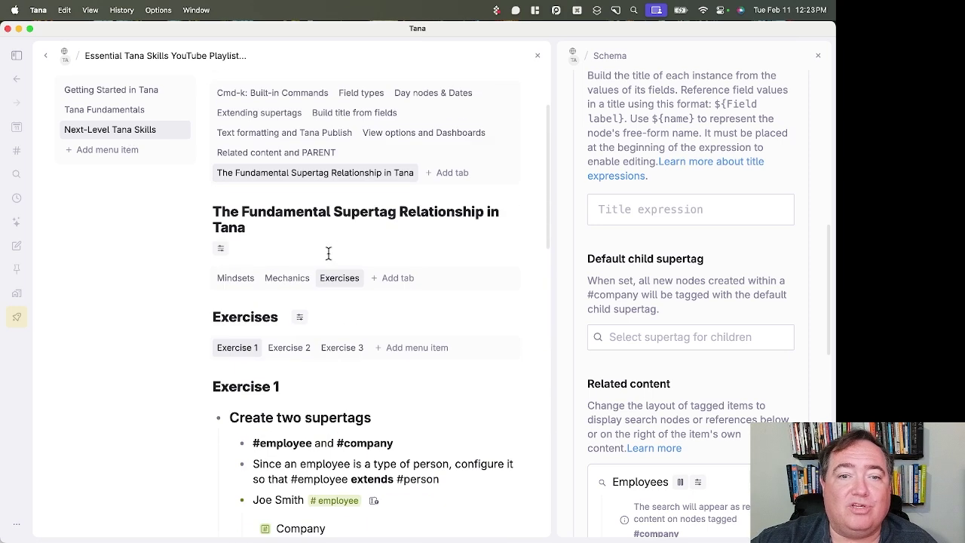
scroll(328, 253, down, 2)
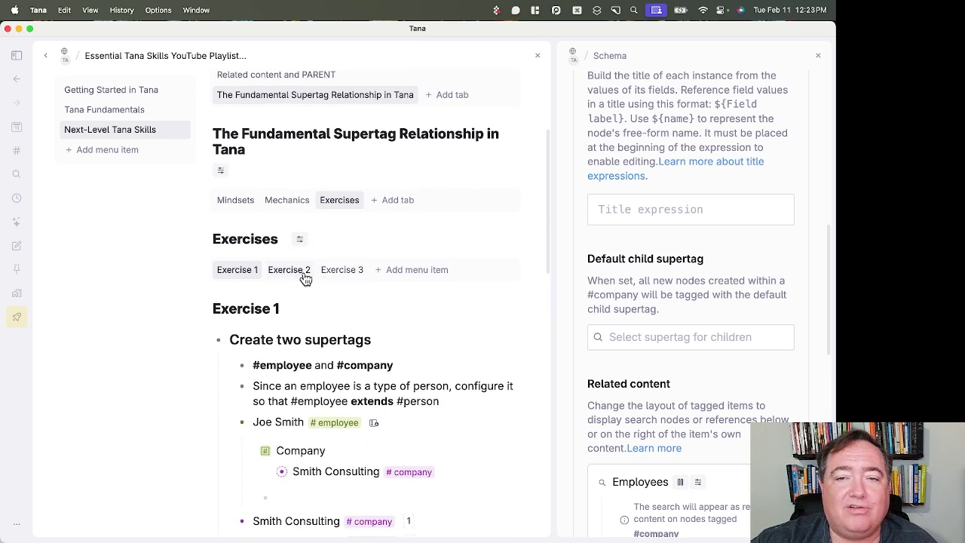
Step: Close the Schema view, read through the instructions of Exercise 2 and Exercise 3, and return to Exercise 1
click(818, 55)
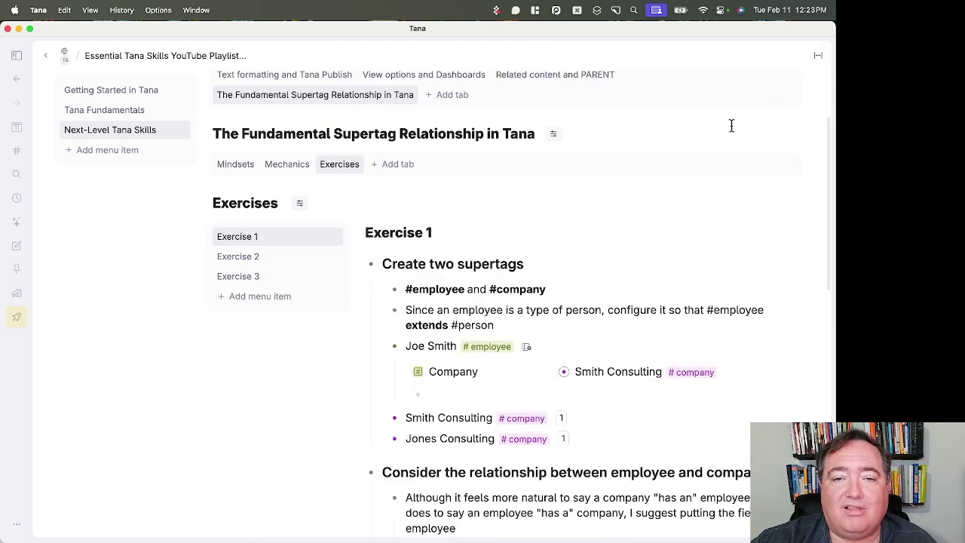
click(283, 265)
scroll(437, 295, down, 2)
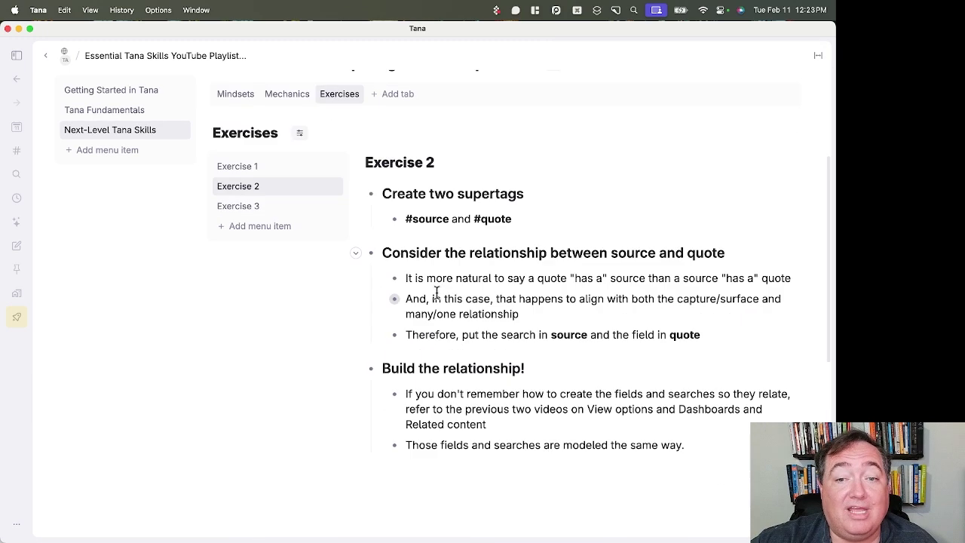
scroll(273, 309, up, 5)
scroll(260, 323, down, 1)
click(260, 348)
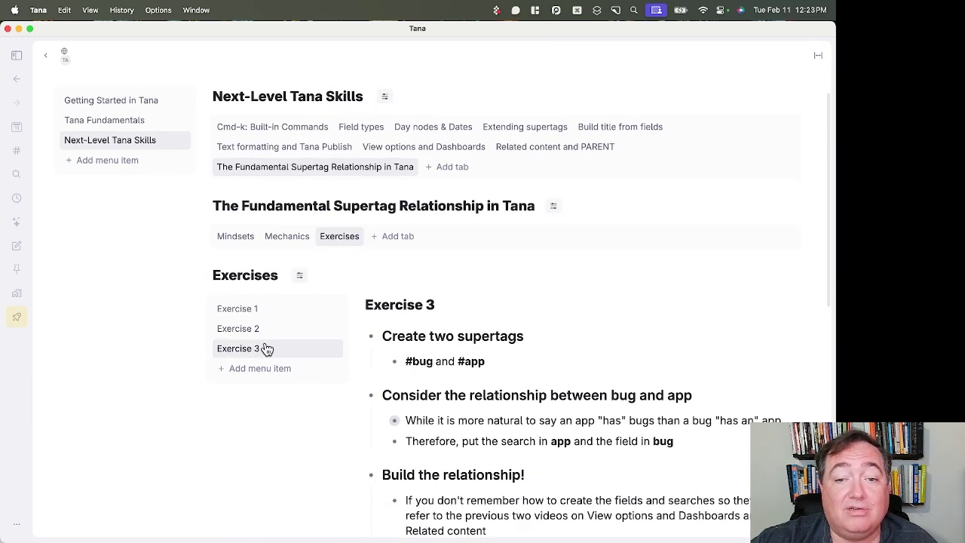
scroll(497, 316, down, 2)
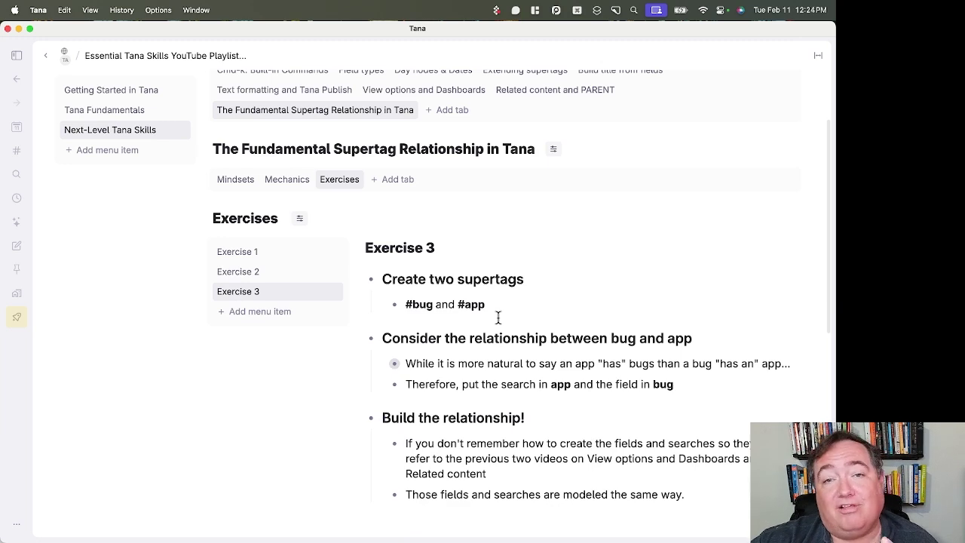
click(274, 272)
click(275, 256)
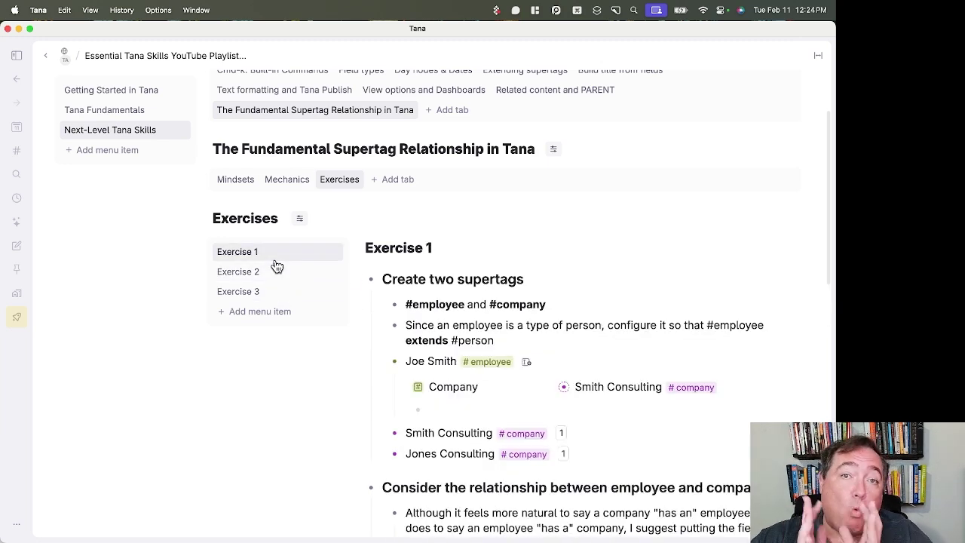